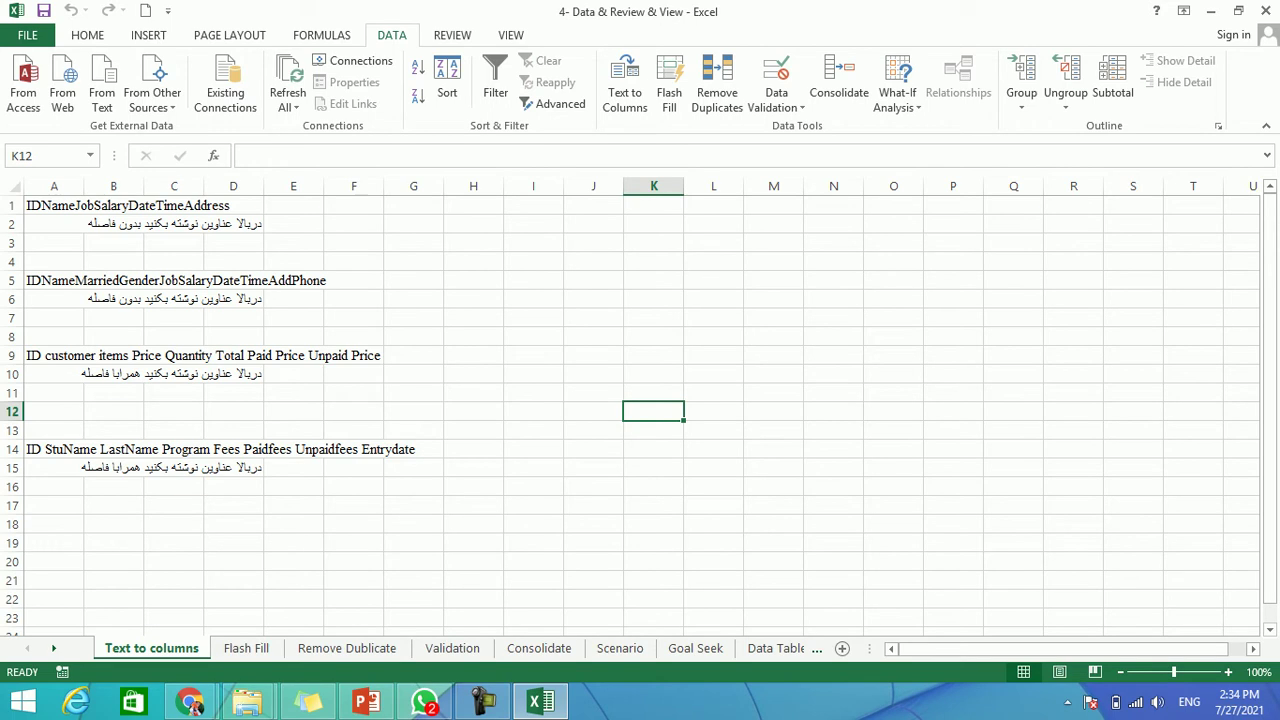
Insert a new blank worksheet, Sheet1, after the Text to columns sheet with Shift+F11.
key(shift+F11)
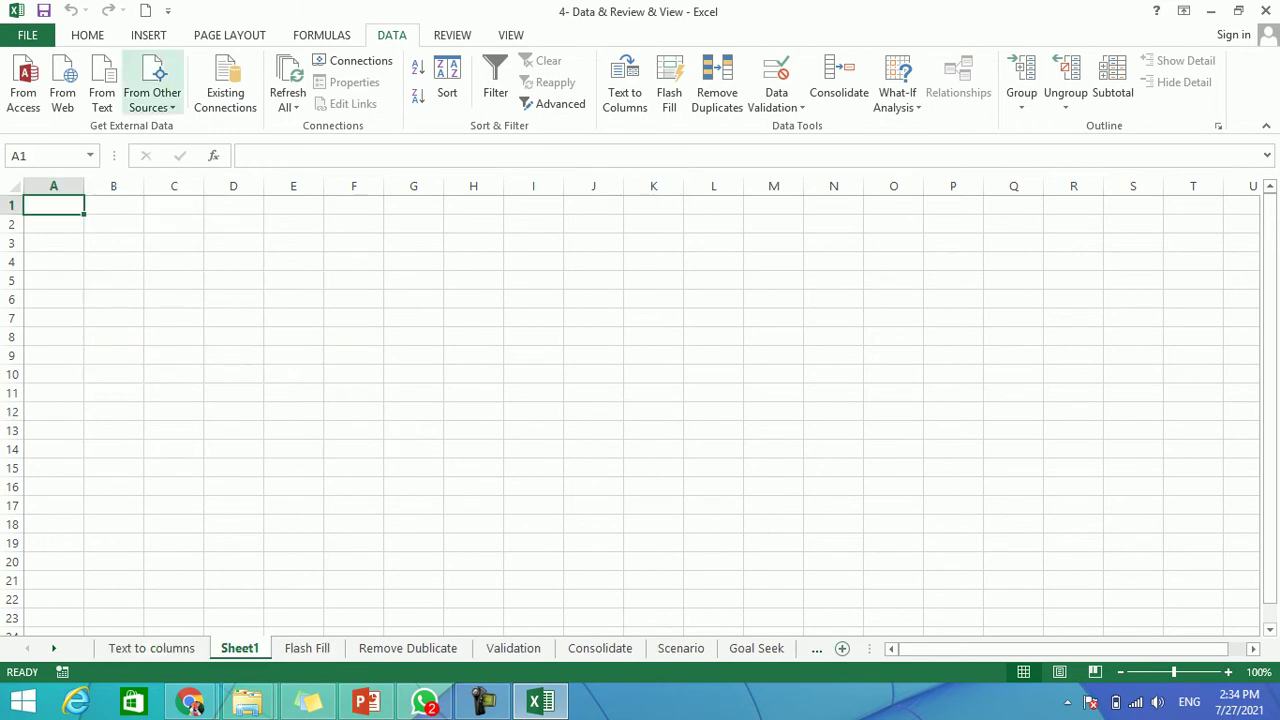
key(super+r)
In a new Notepad window, type the header line 'no name lastname job salary'.
key(Return)
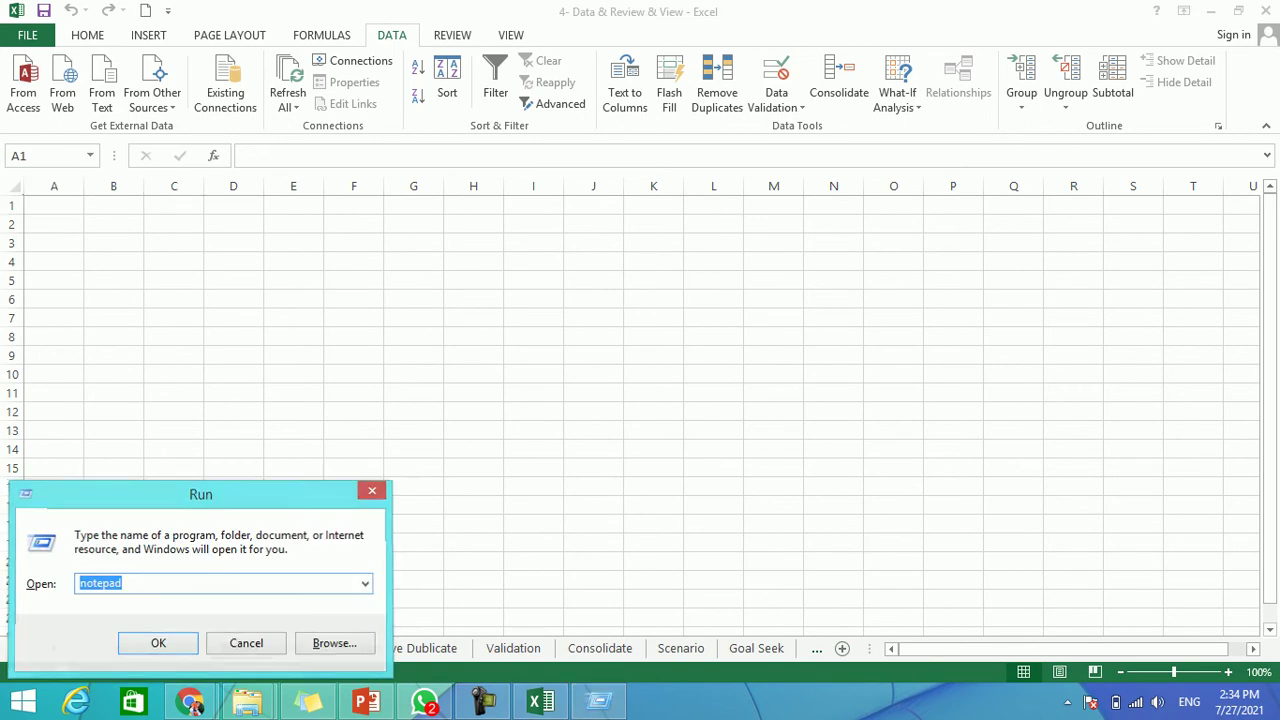
text(no )
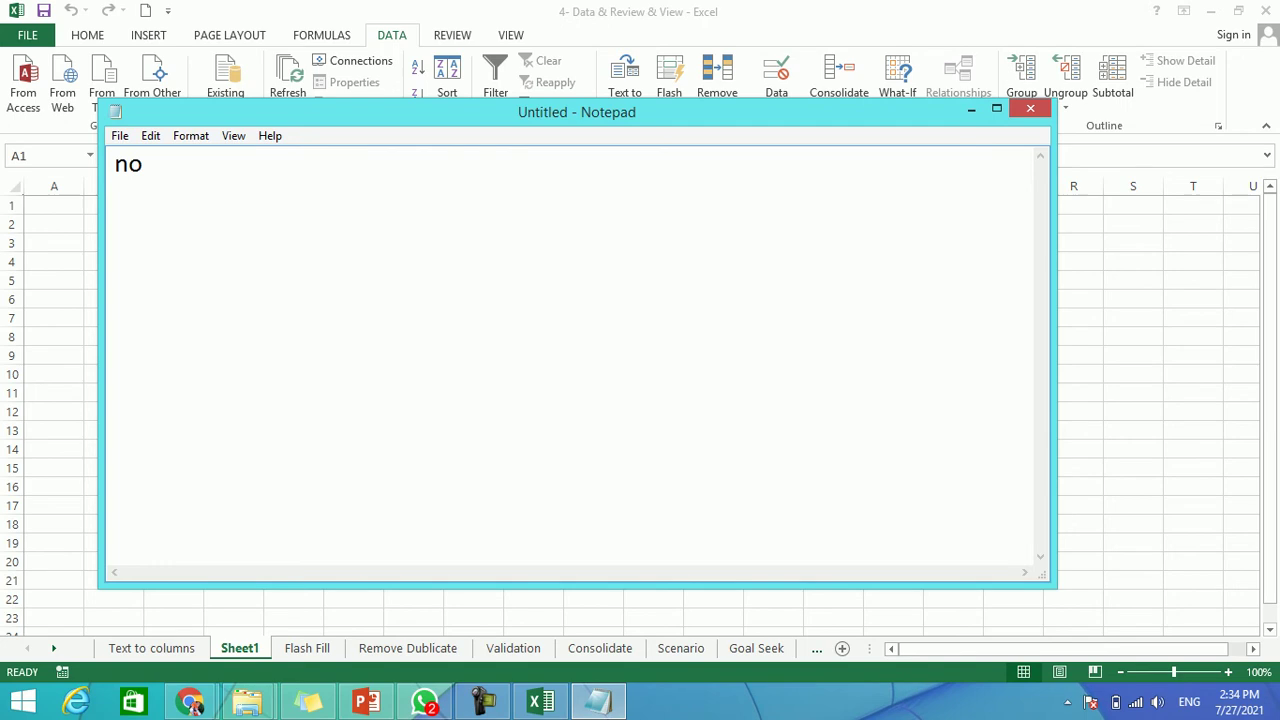
text(name last name)
key(BackSpace)
key(BackSpace)
key(BackSpace)
key(BackSpace)
key(BackSpace)
text(name)
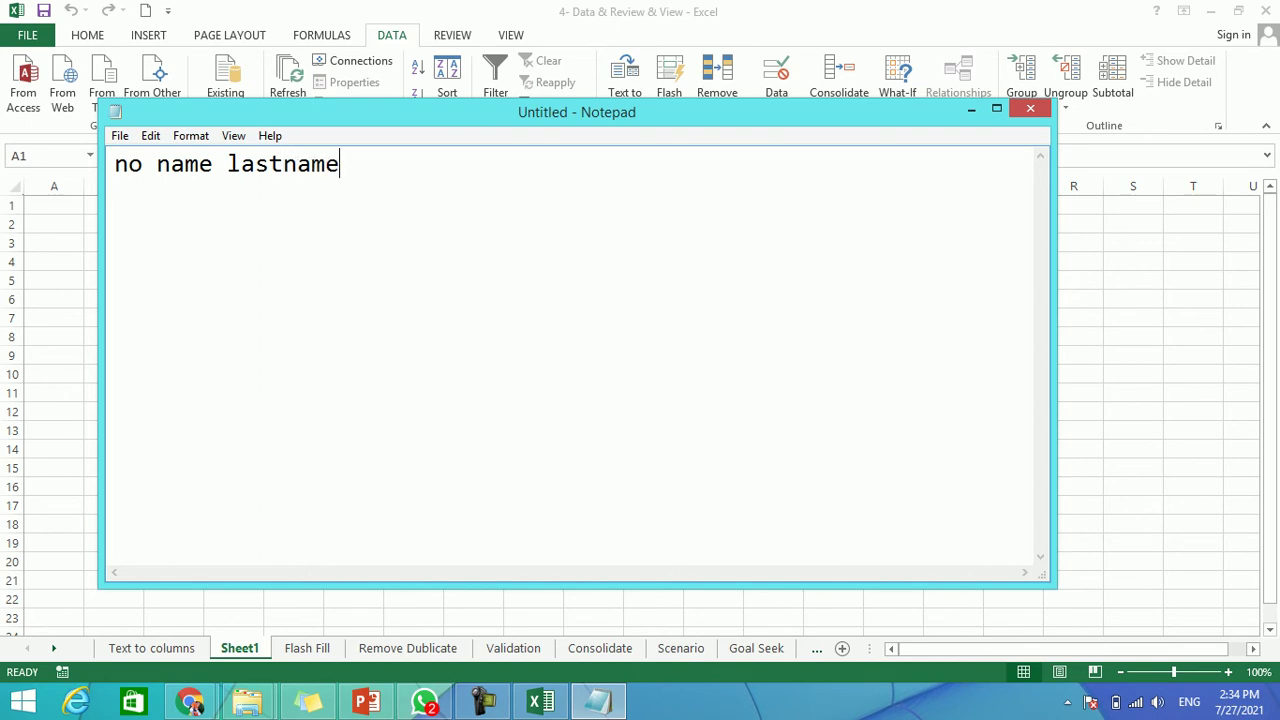
text( job salary)
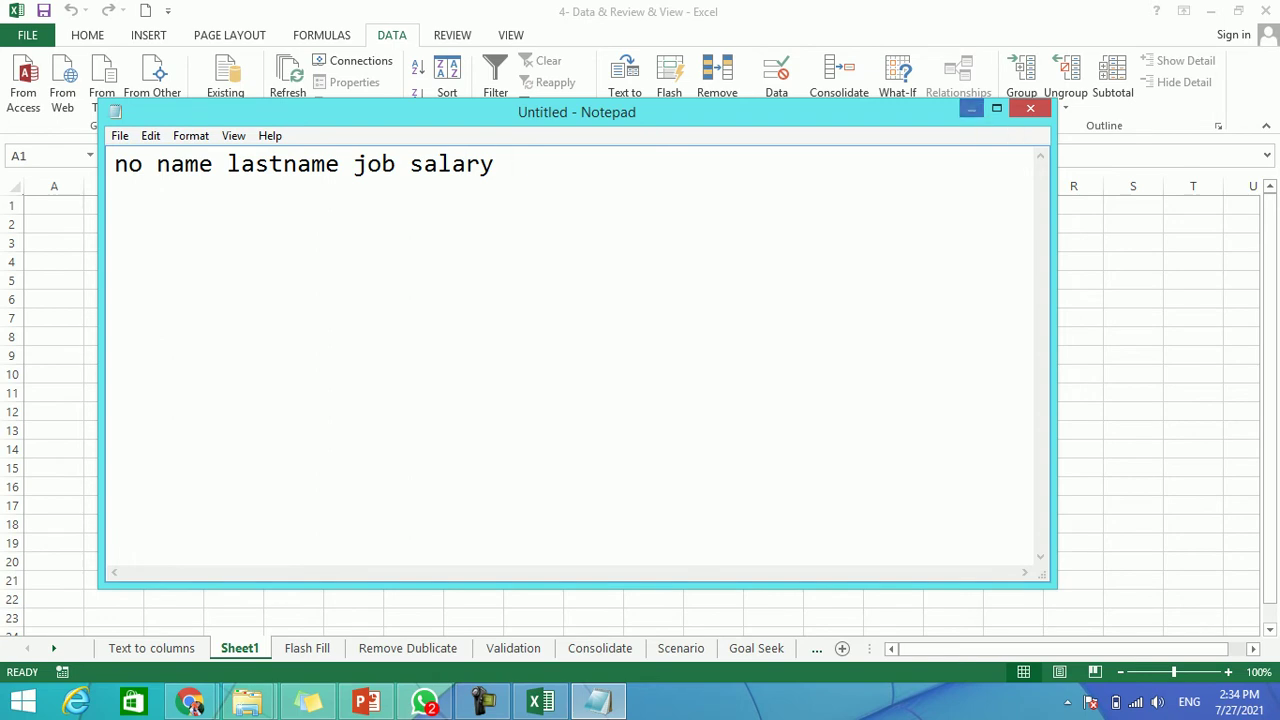
Save the text as 'newlist' on the Desktop and close Notepad.
click(119, 136)
key(Down)
key(Down)
key(Down)
key(Return)
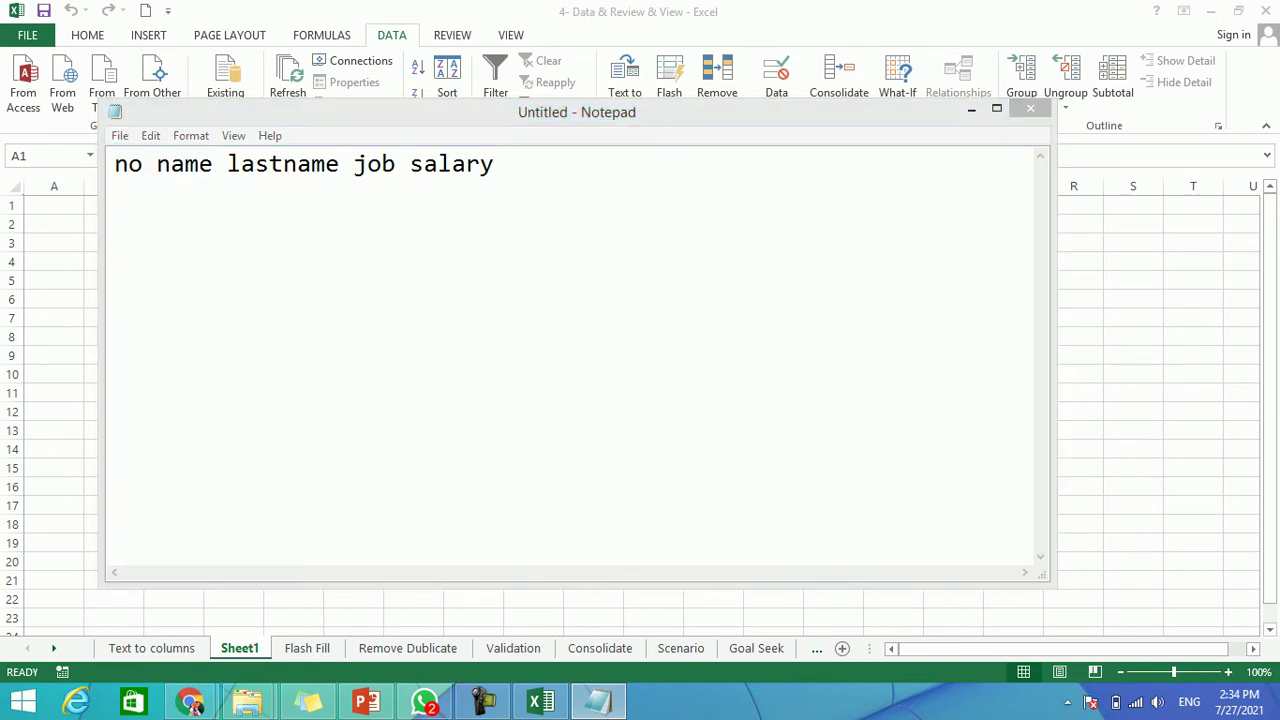
key(BackSpace)
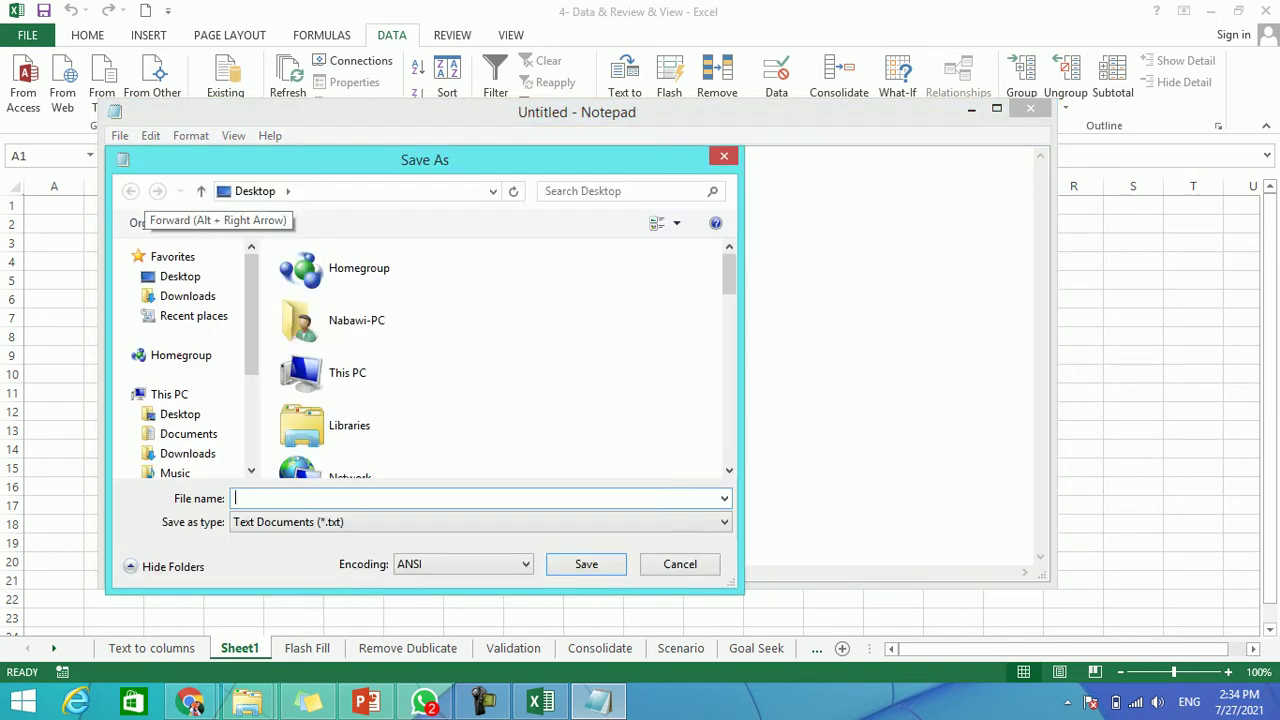
text(new)
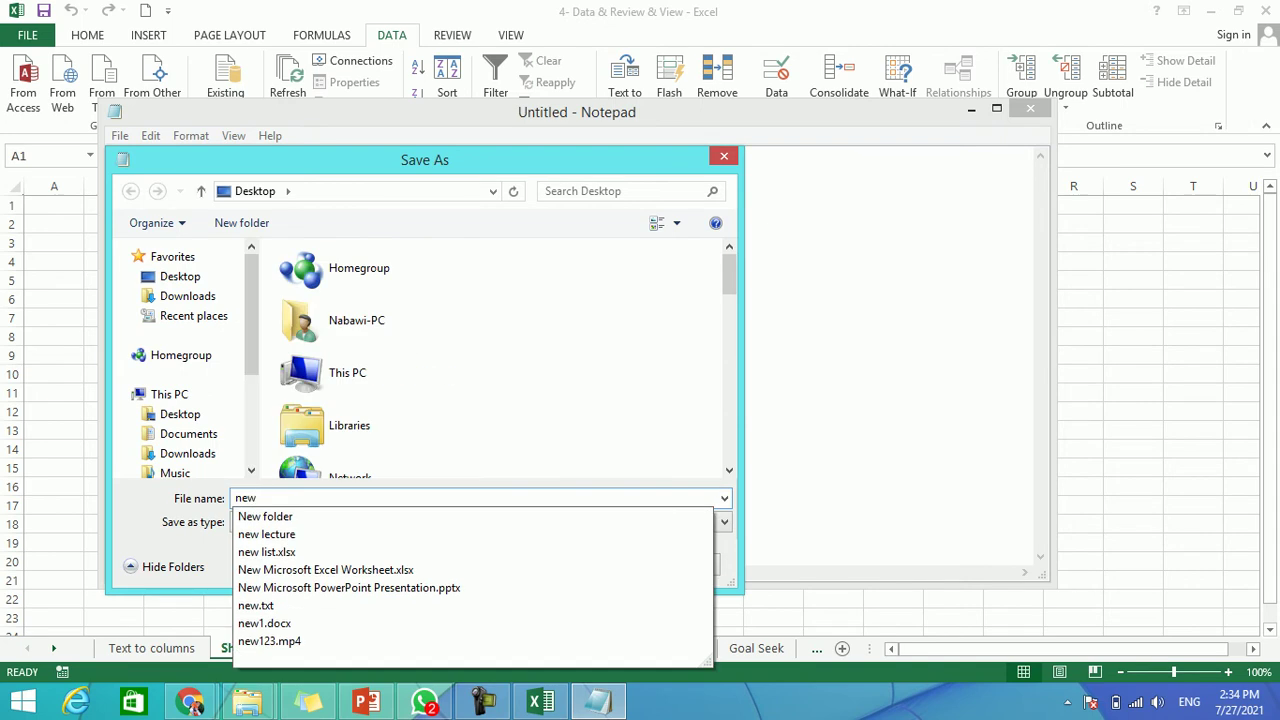
text(list)
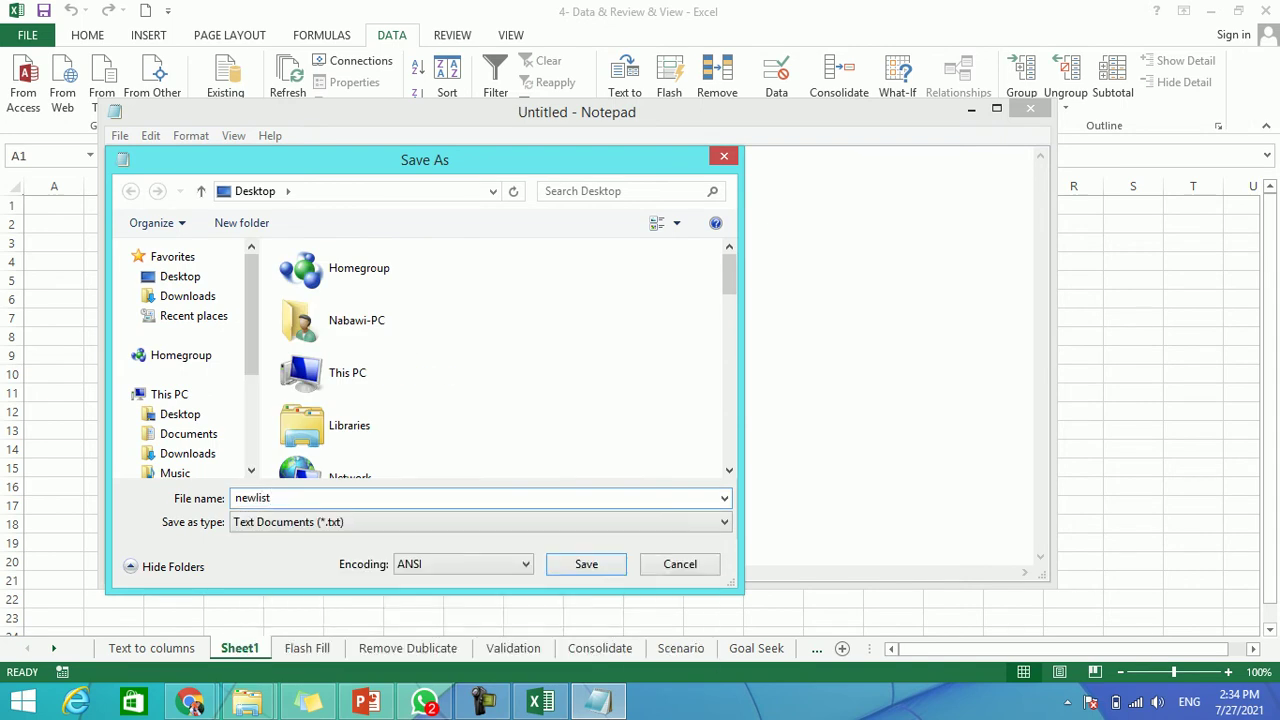
key(Return)
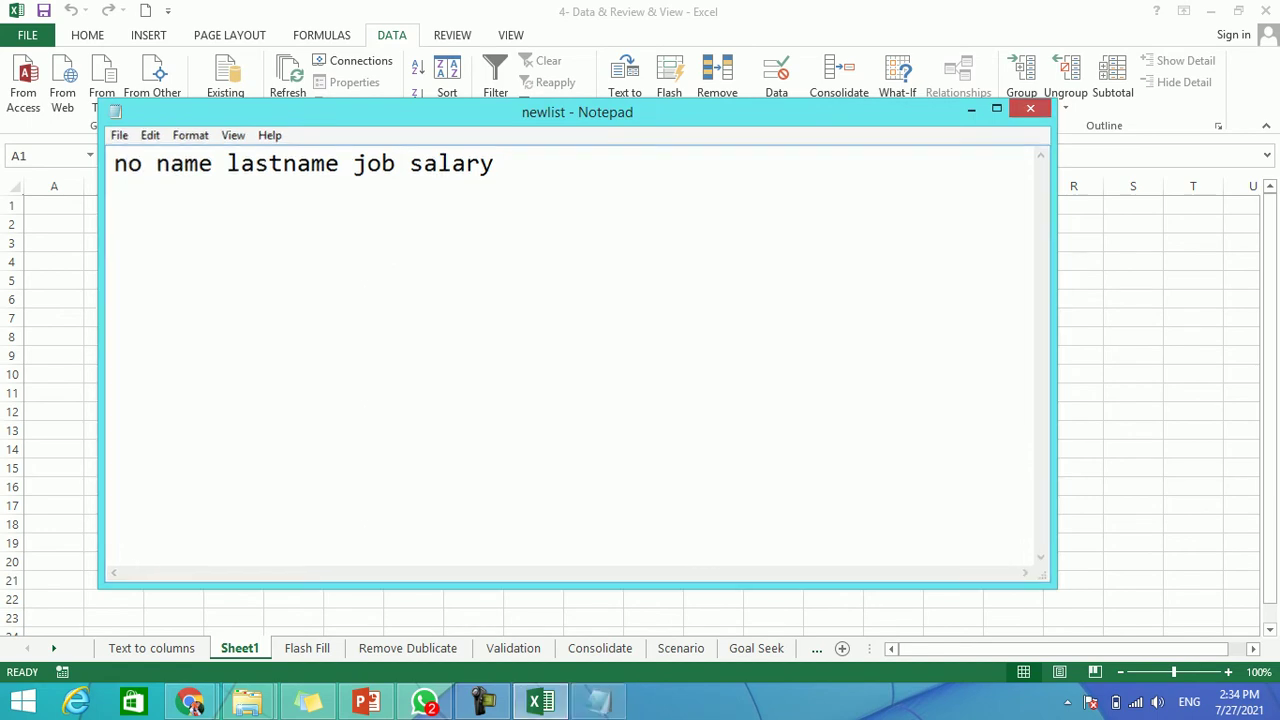
click(1030, 108)
Start a From Text import and select the newlist text file on the Desktop.
click(102, 85)
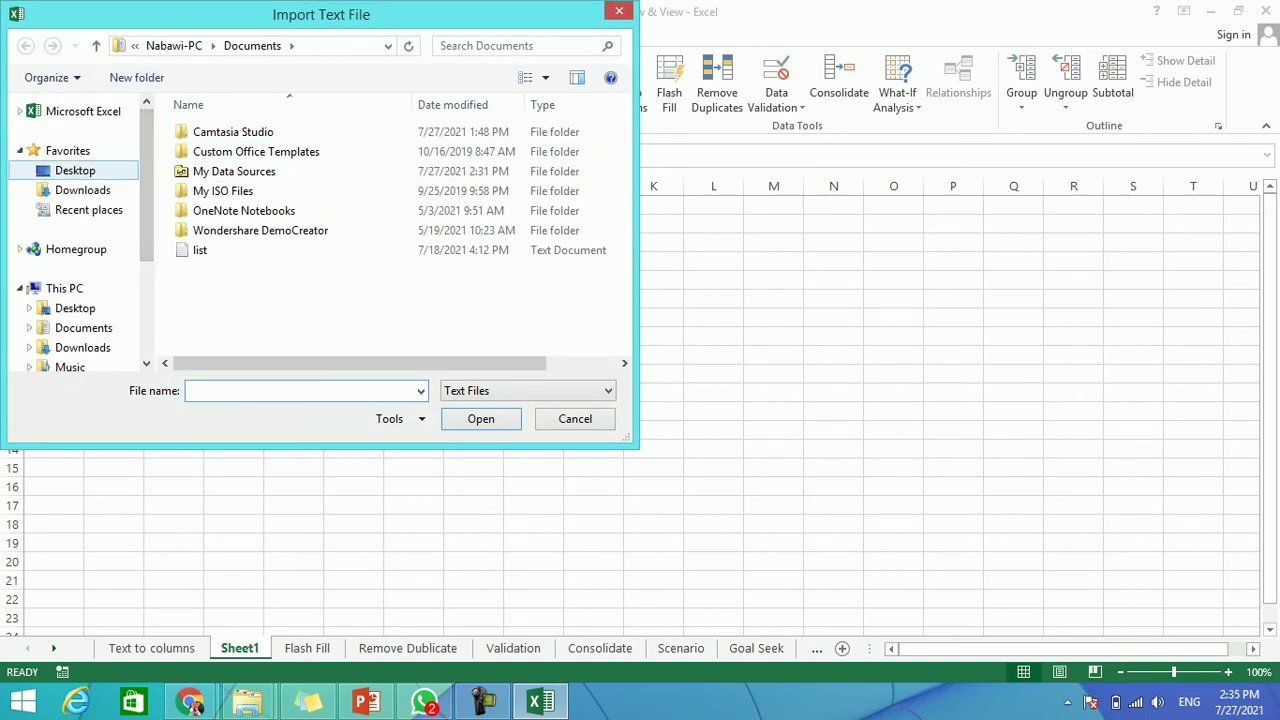
click(75, 170)
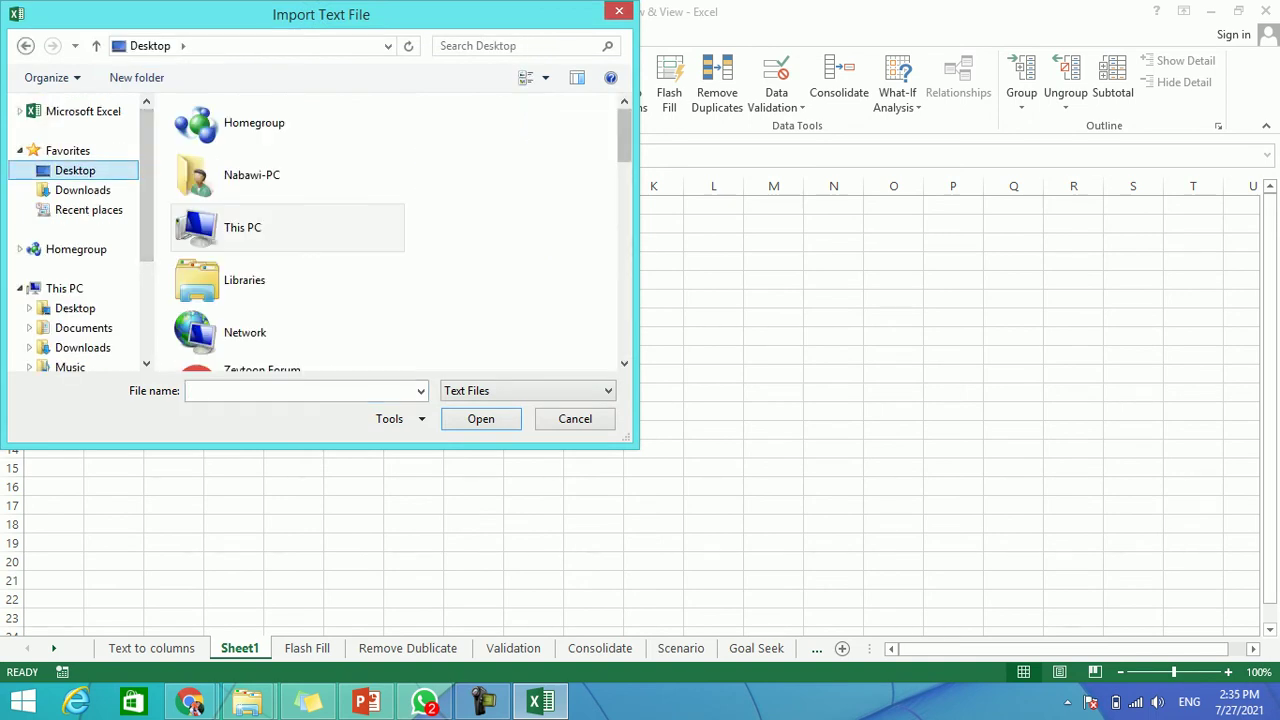
scroll(290, 230, down, 5)
scroll(290, 240, down, 6)
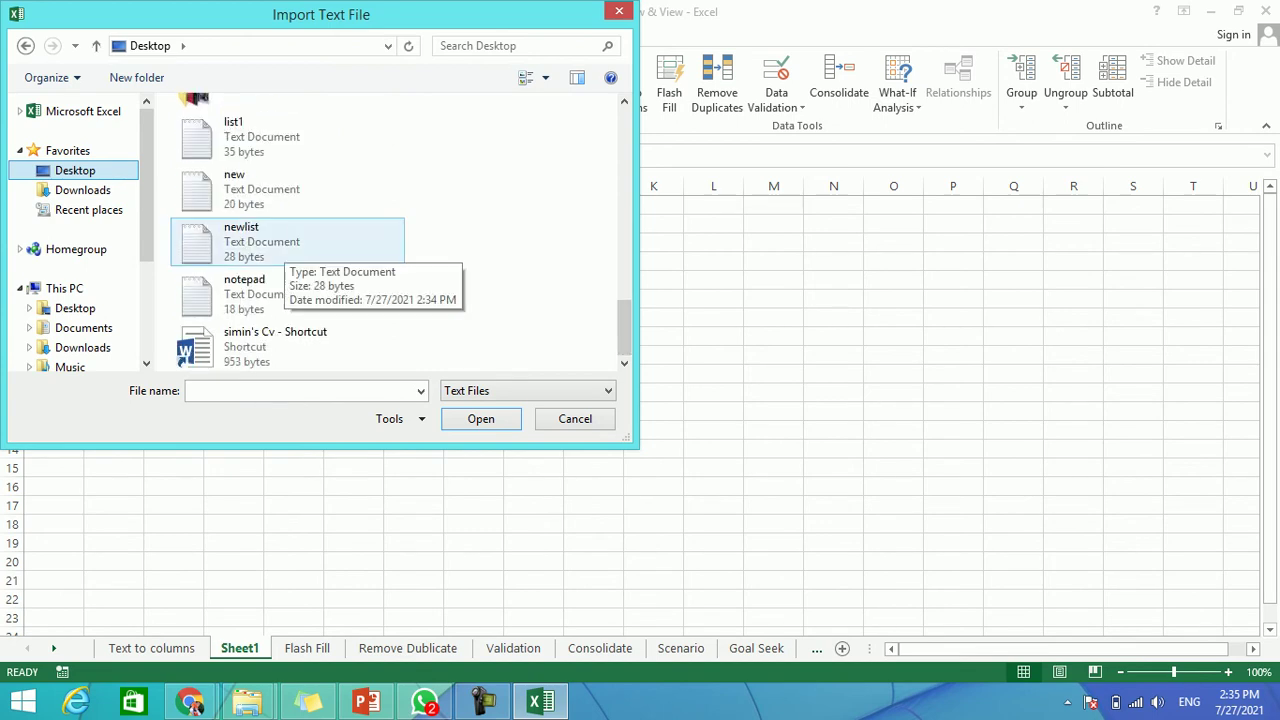
click(62, 288)
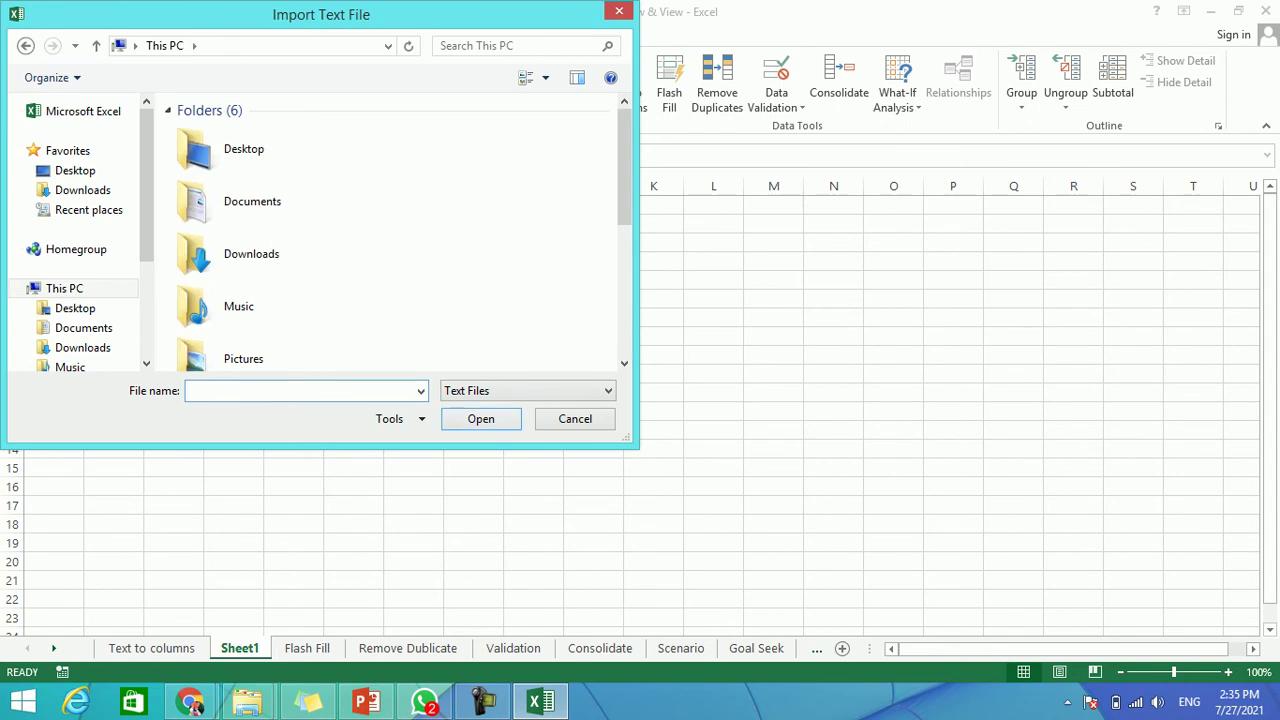
scroll(395, 235, down, 3)
scroll(395, 235, up, 3)
double_click(230, 150)
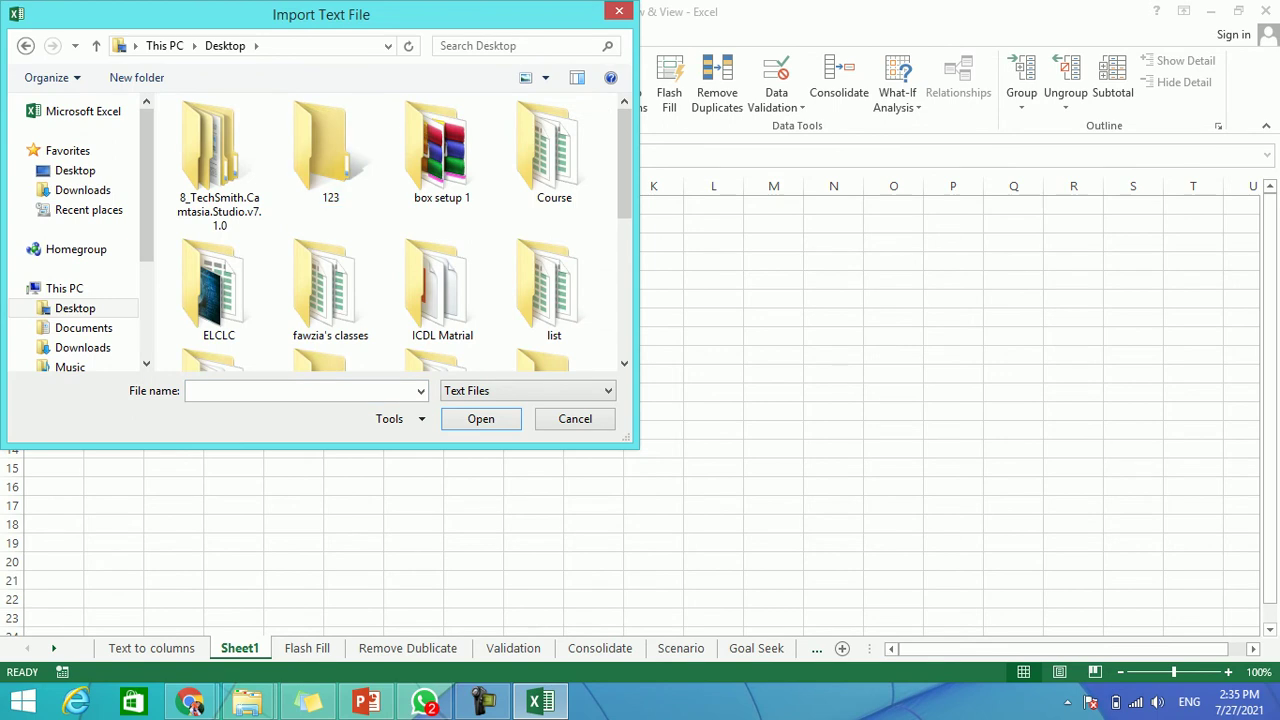
scroll(390, 235, down, 3)
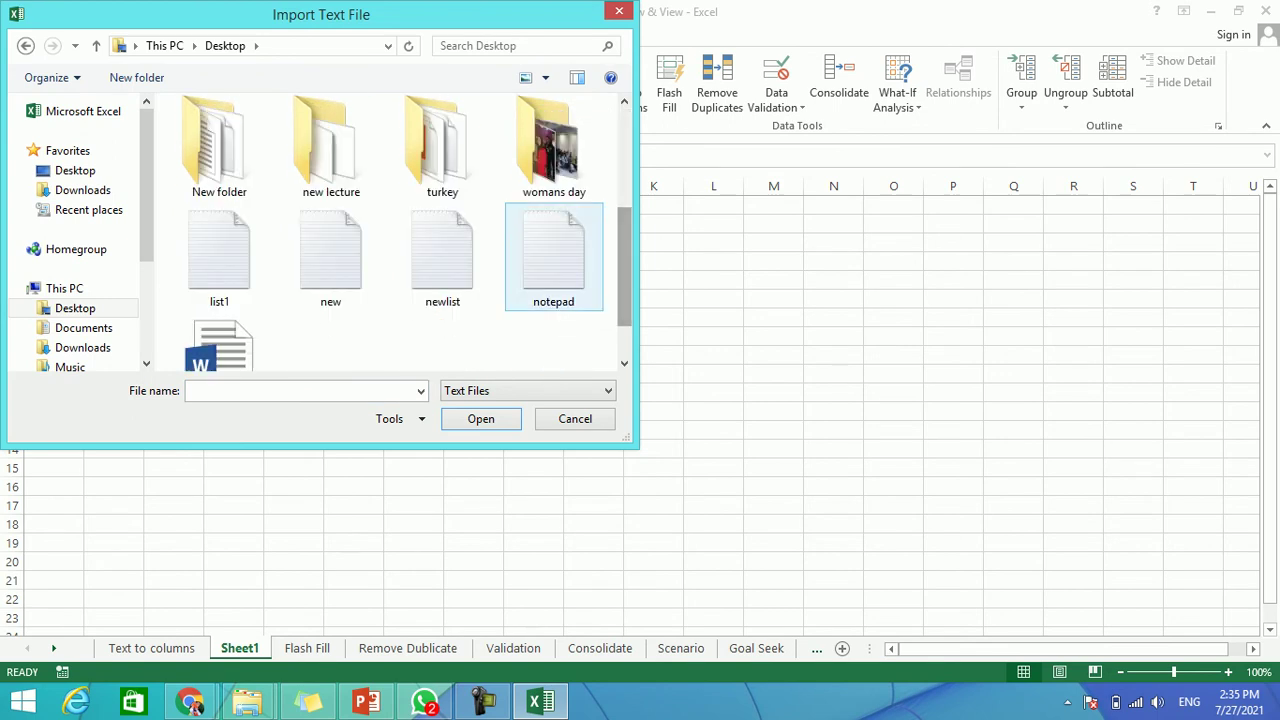
click(442, 255)
Run the import wizard with default settings, placing the data at $A$1 on the existing worksheet.
key(Return)
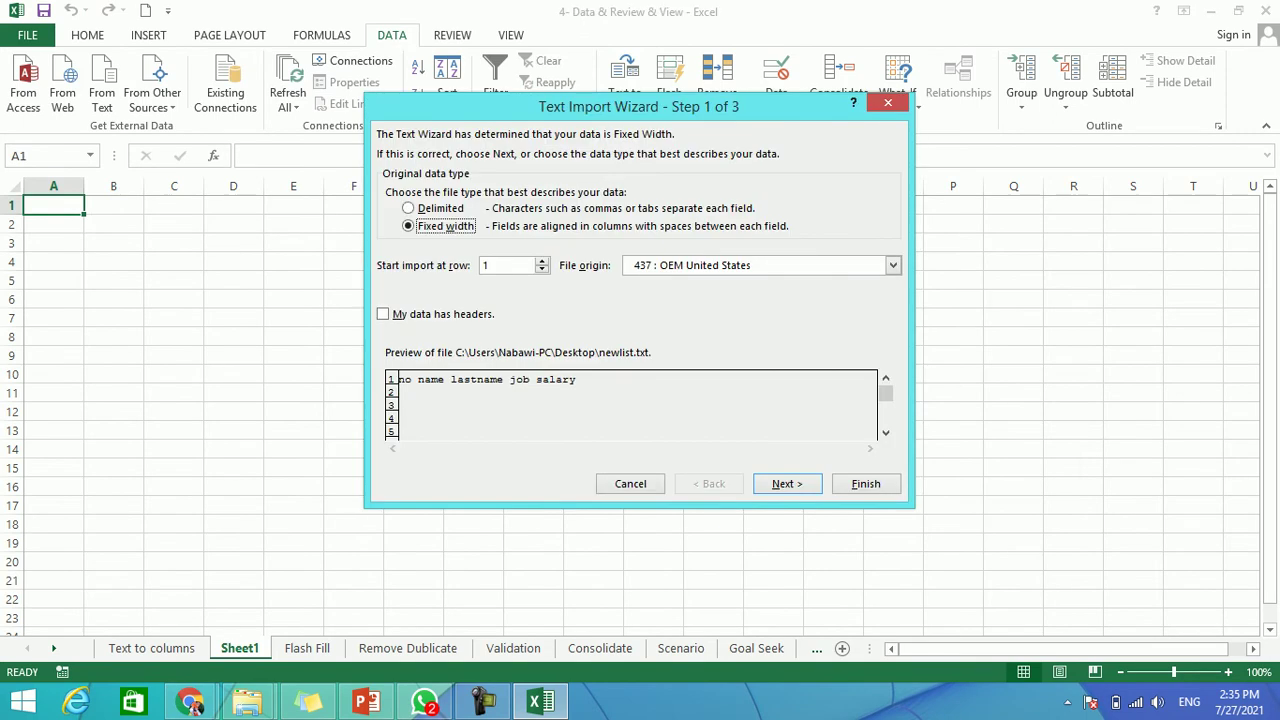
key(Return)
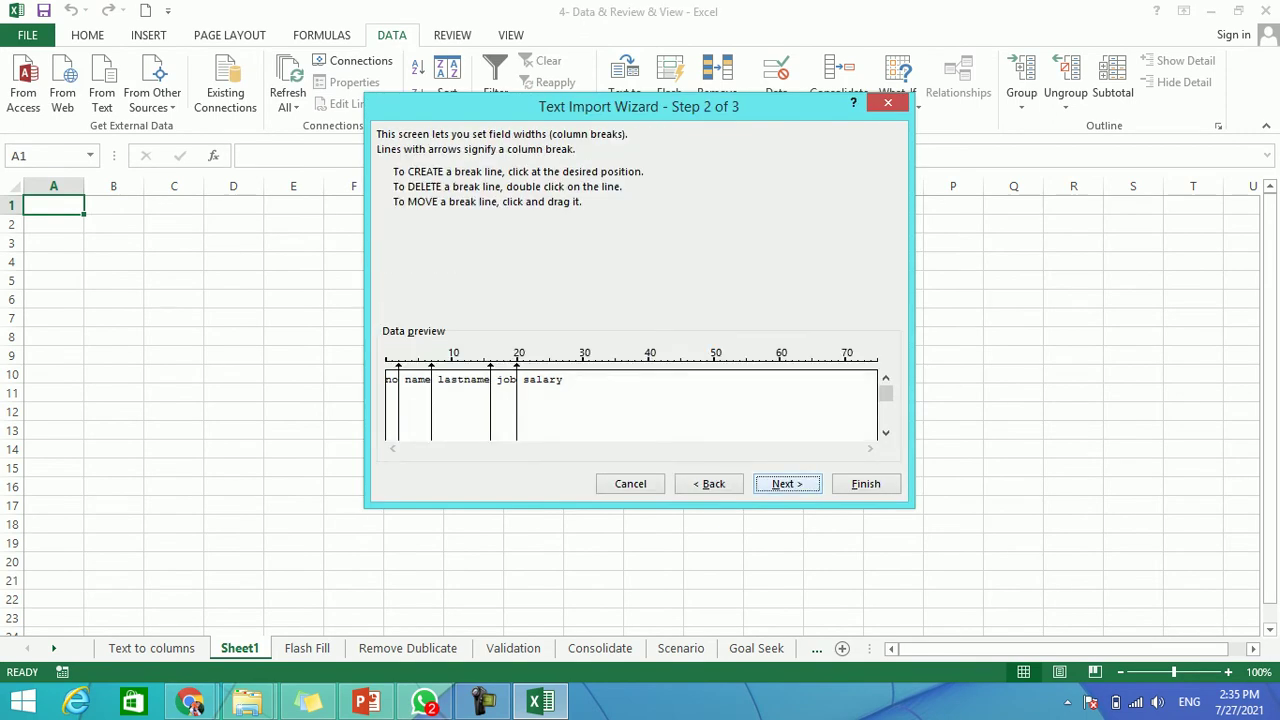
key(Return)
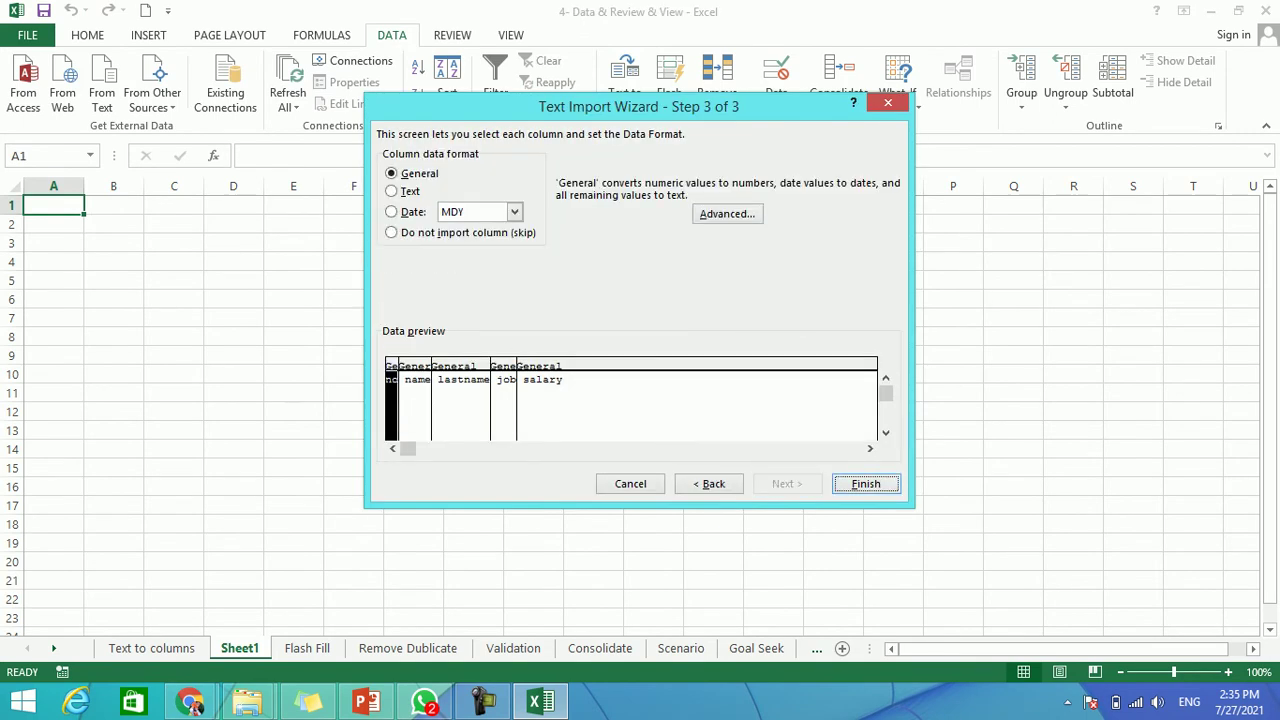
key(Return)
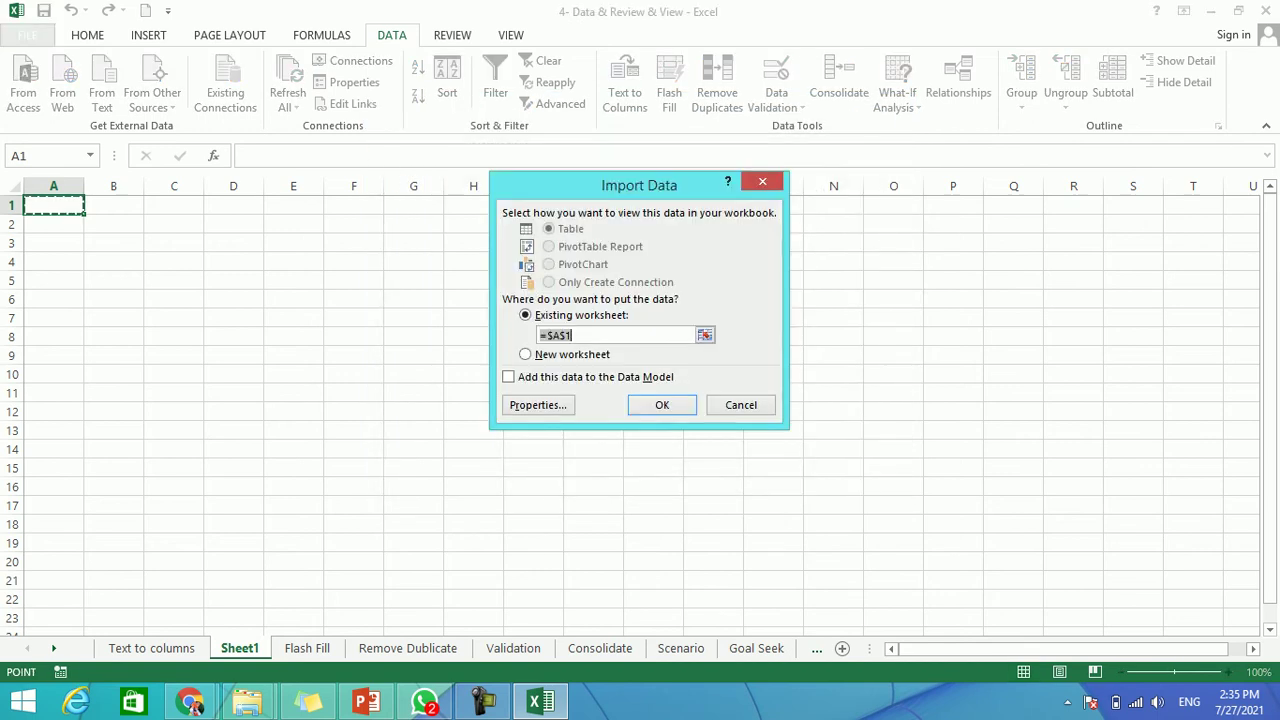
key(Return)
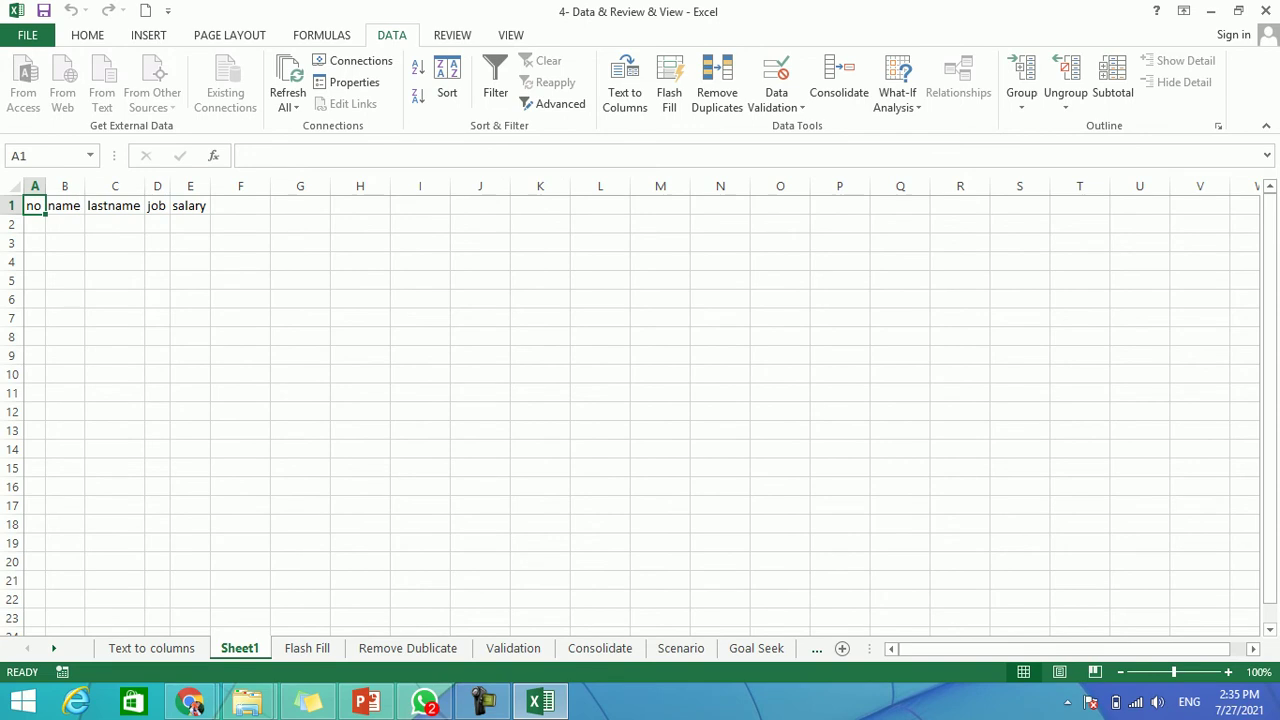
Enter 1, 2, 3, 4 across A2:D2, then clear D2, C2 and B2 again.
click(34, 224)
text(1)
key(Tab)
text(2)
key(Tab)
text(3)
key(Tab)
text(4)
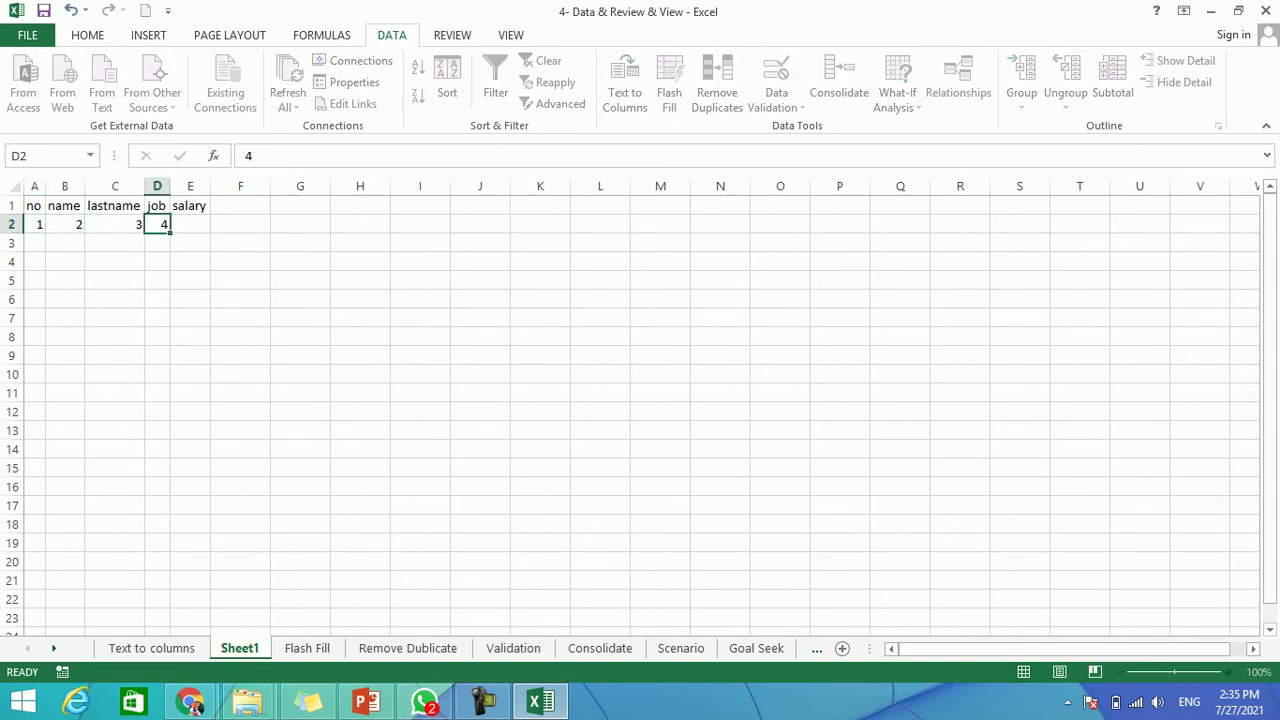
key(BackSpace)
key(Left)
key(BackSpace)
key(Left)
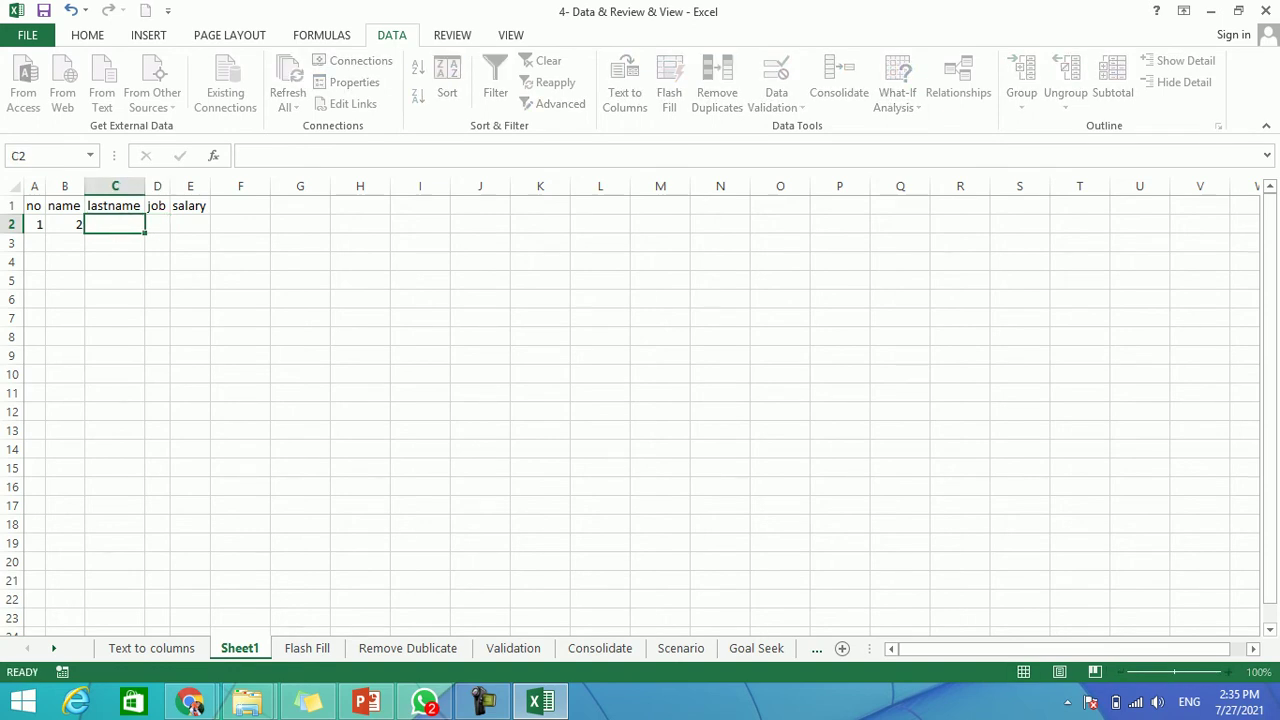
key(BackSpace)
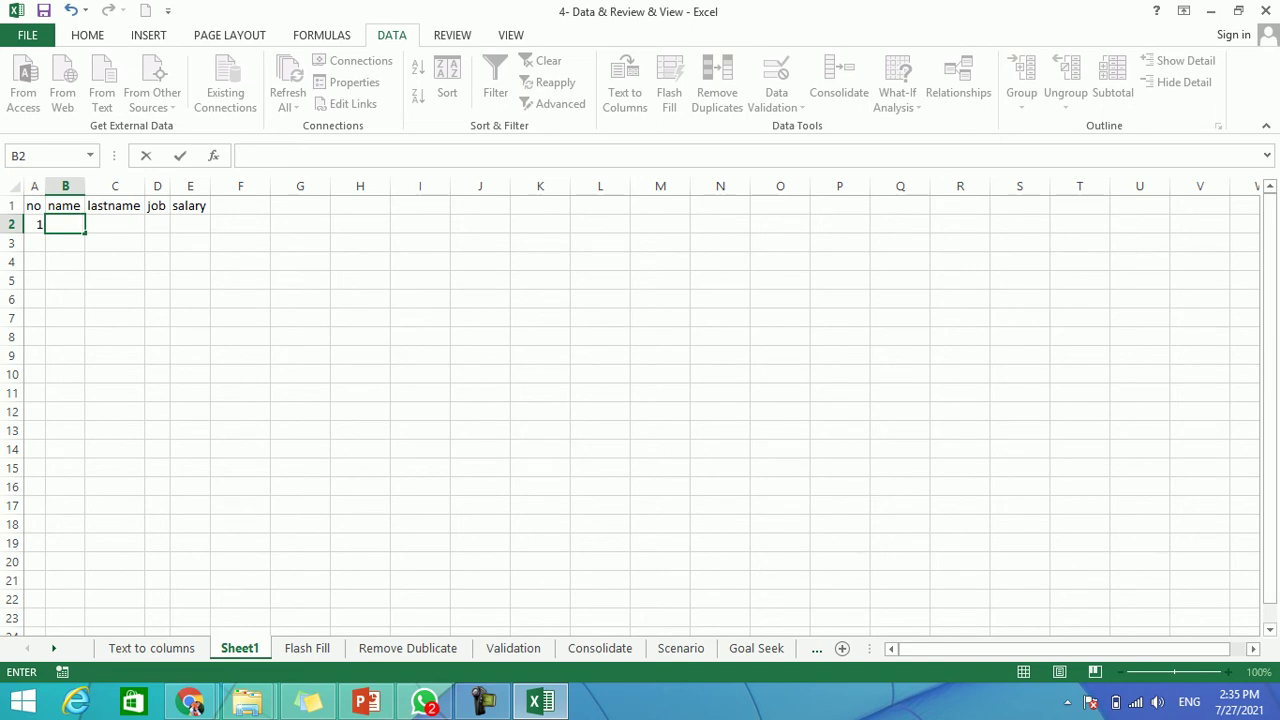
Delete the headers and values in A1:E2, dismissing the linked-query prompt.
drag(190, 205, 65, 205)
drag(190, 205, 34, 224)
key(Delete)
key(Return)
From A1, use Existing Connections to browse to the 'new list' workbook on the Desktop.
click(34, 205)
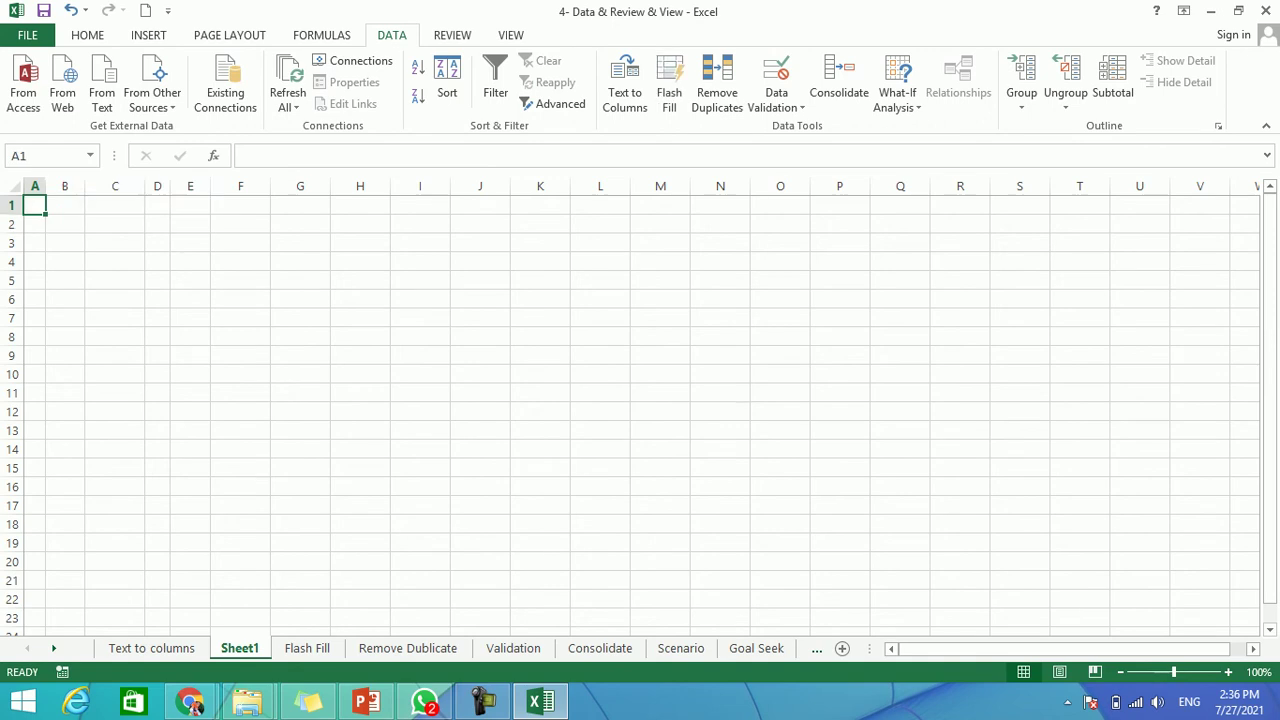
click(225, 82)
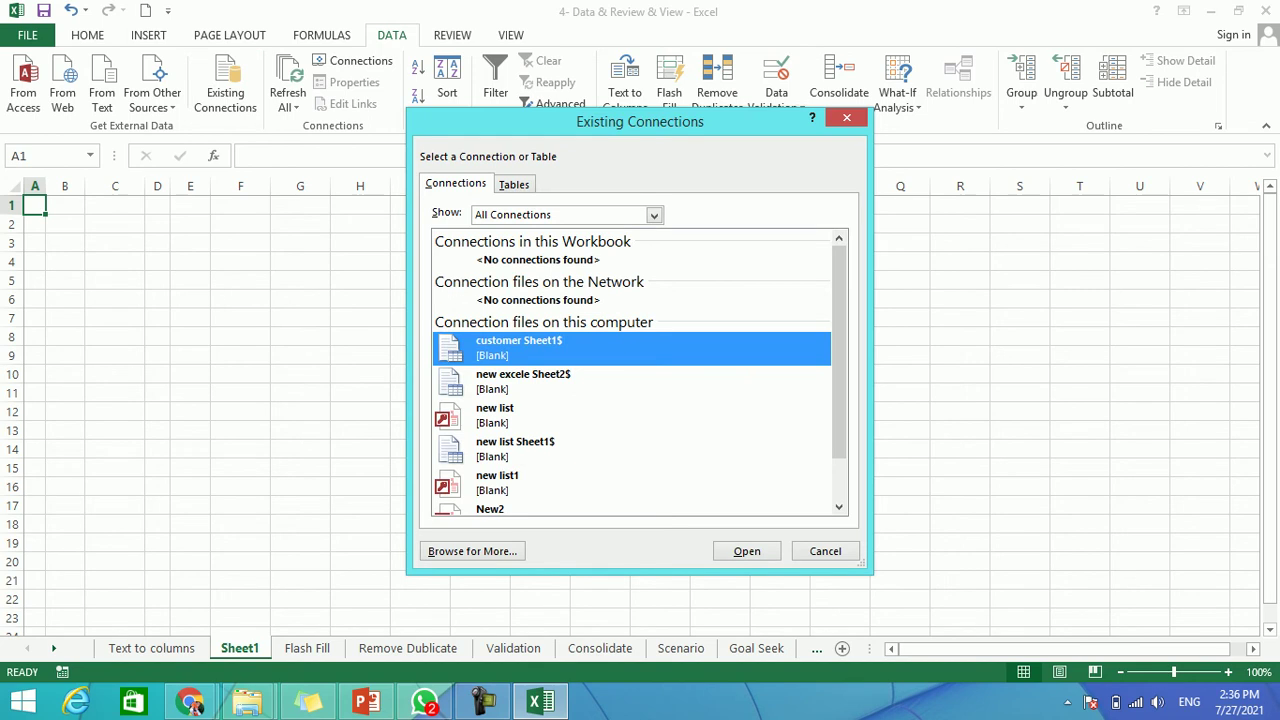
click(472, 551)
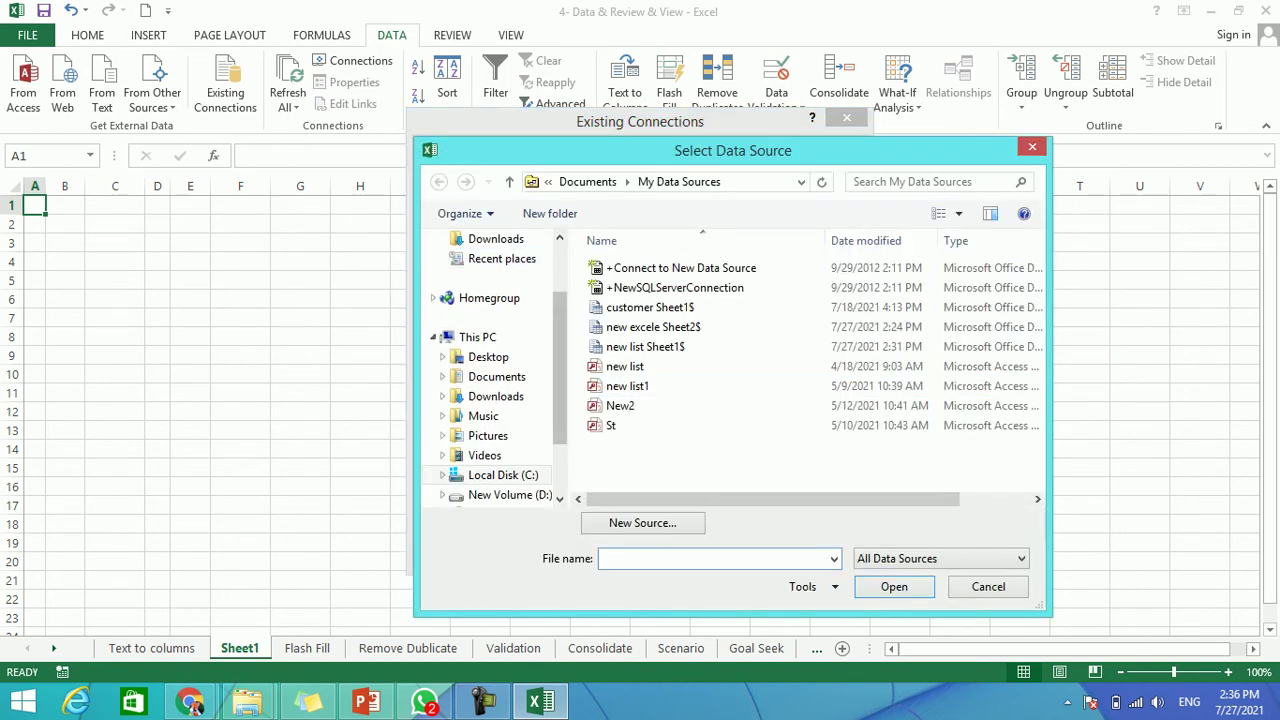
drag(561, 368, 561, 320)
click(488, 306)
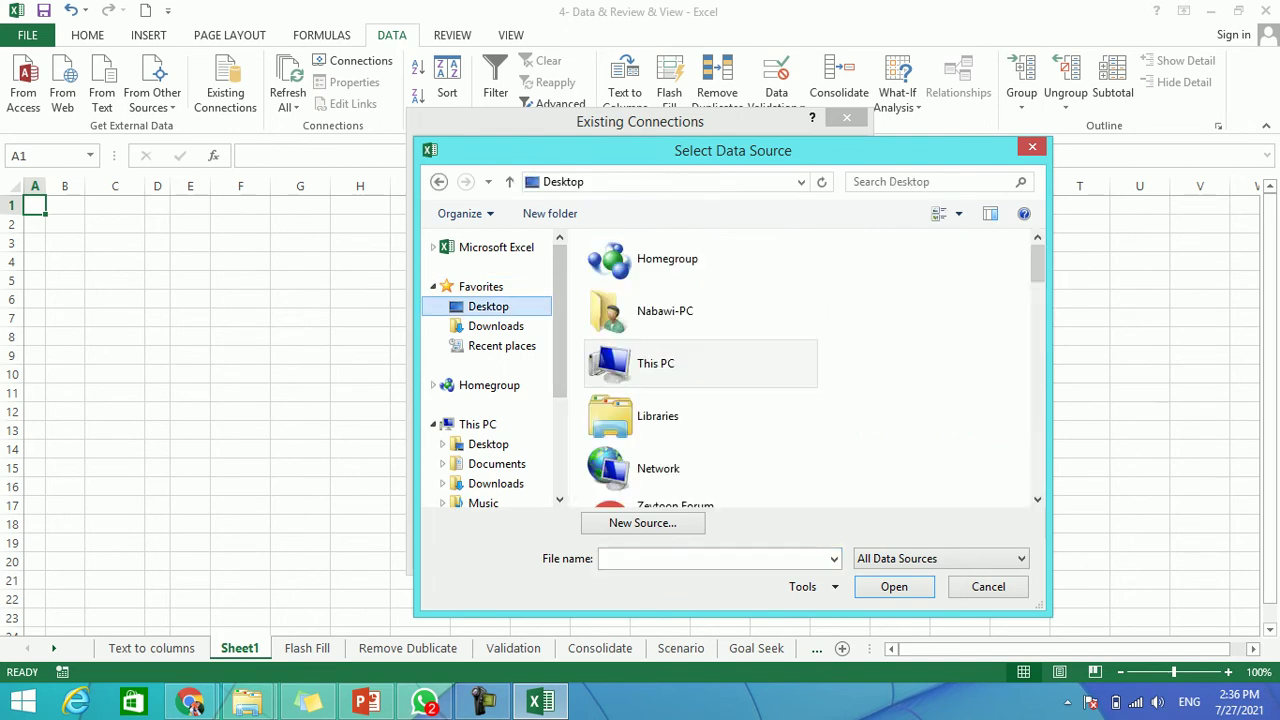
drag(1037, 264, 1037, 408)
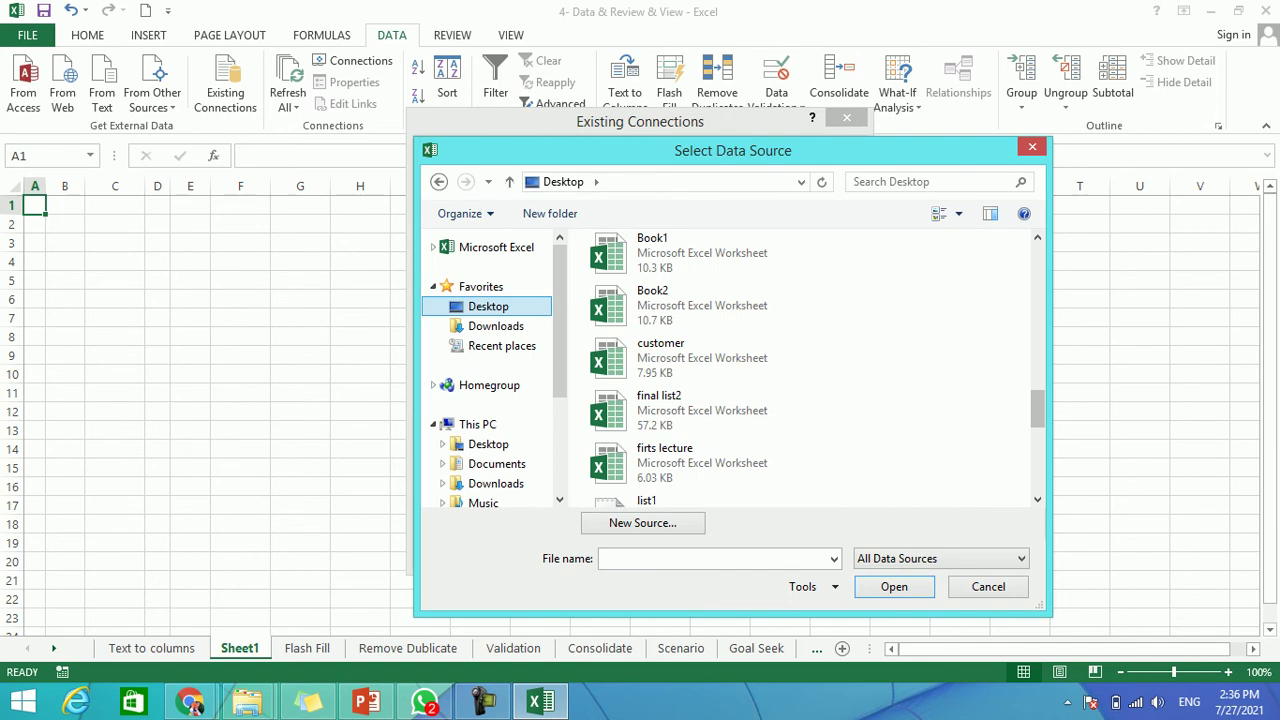
drag(1037, 408, 1037, 445)
click(700, 357)
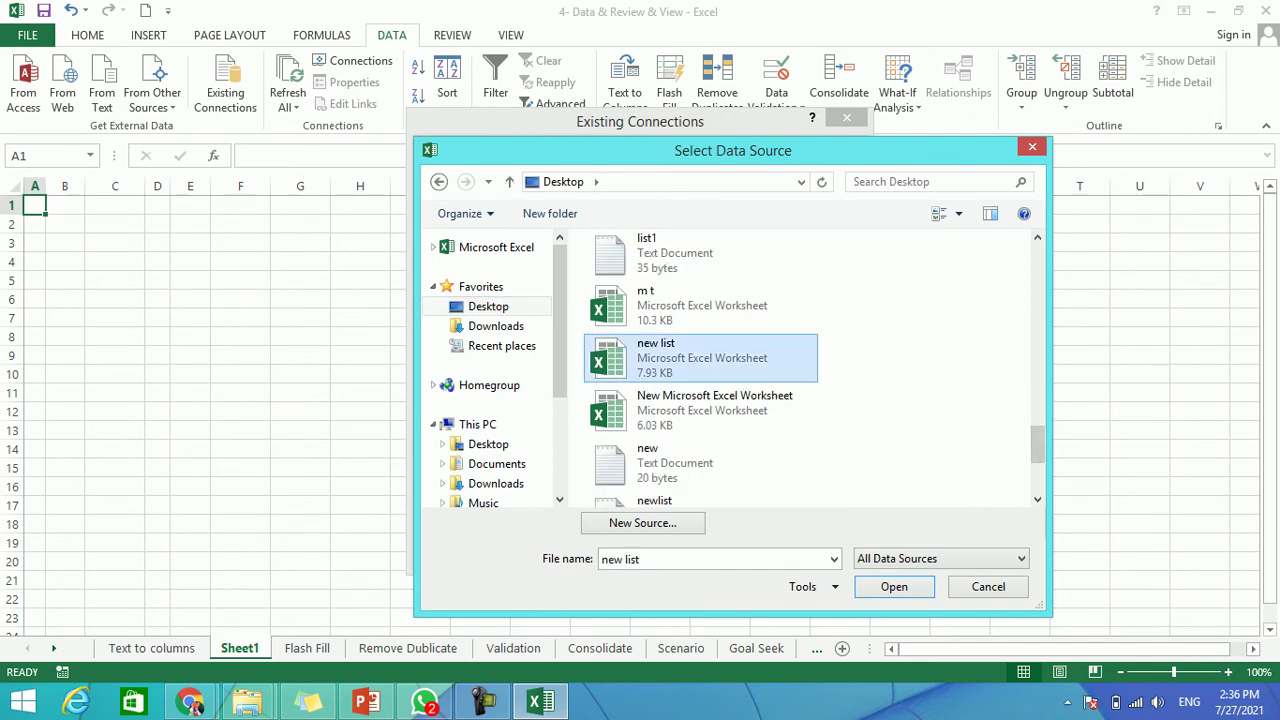
Import the workbook's Sheet1$ as a table starting at $A$1.
key(Return)
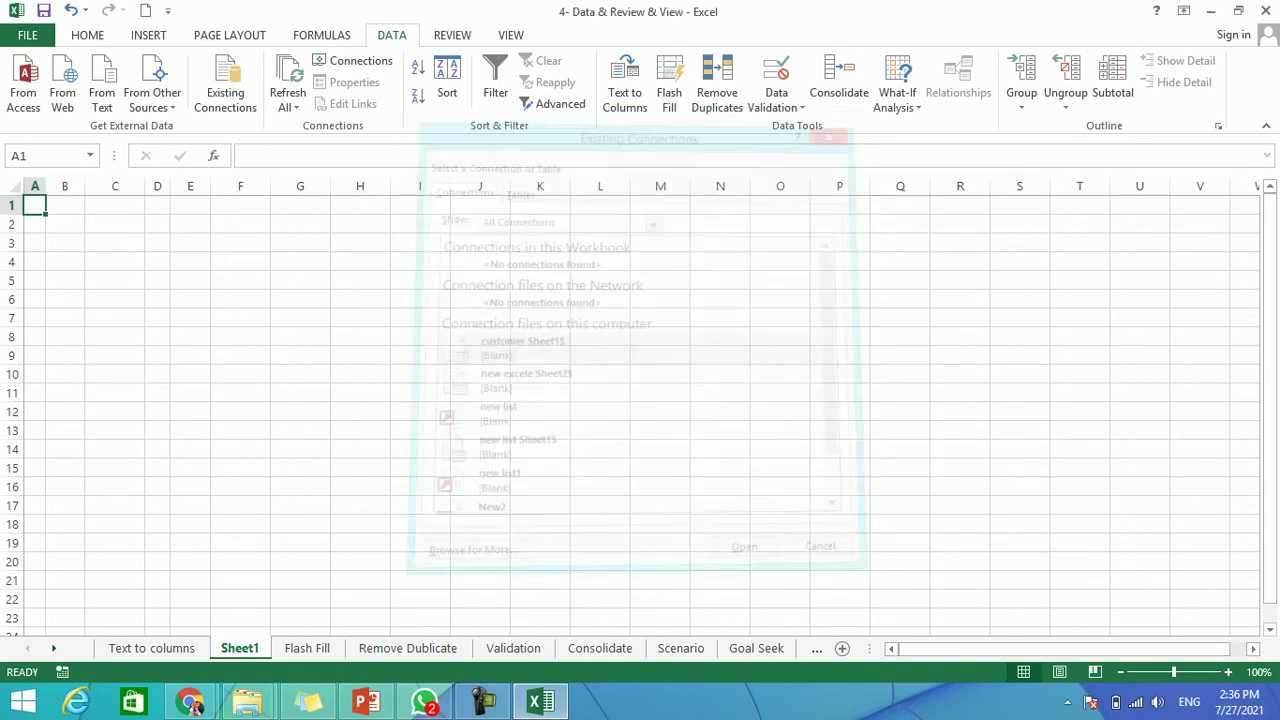
key(Return)
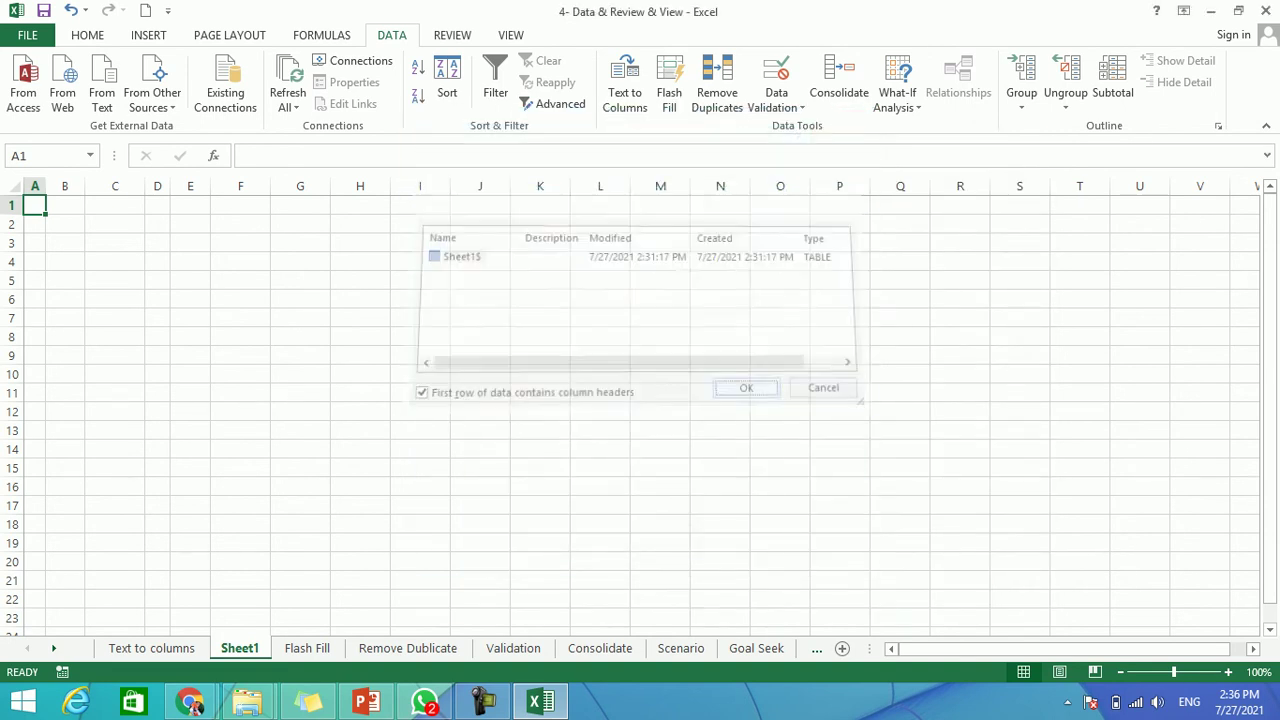
key(Return)
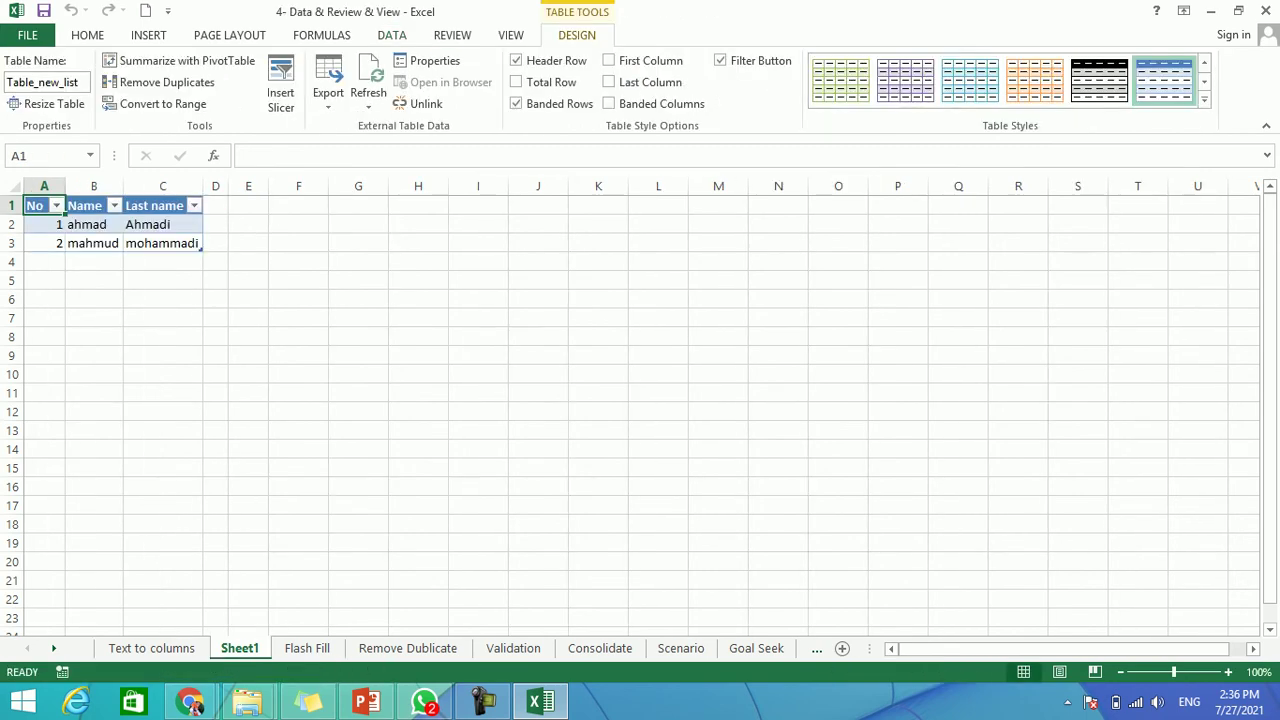
Minimize Excel, close the 2- Excel folder window, and open 'new list' from the desktop.
click(94, 243)
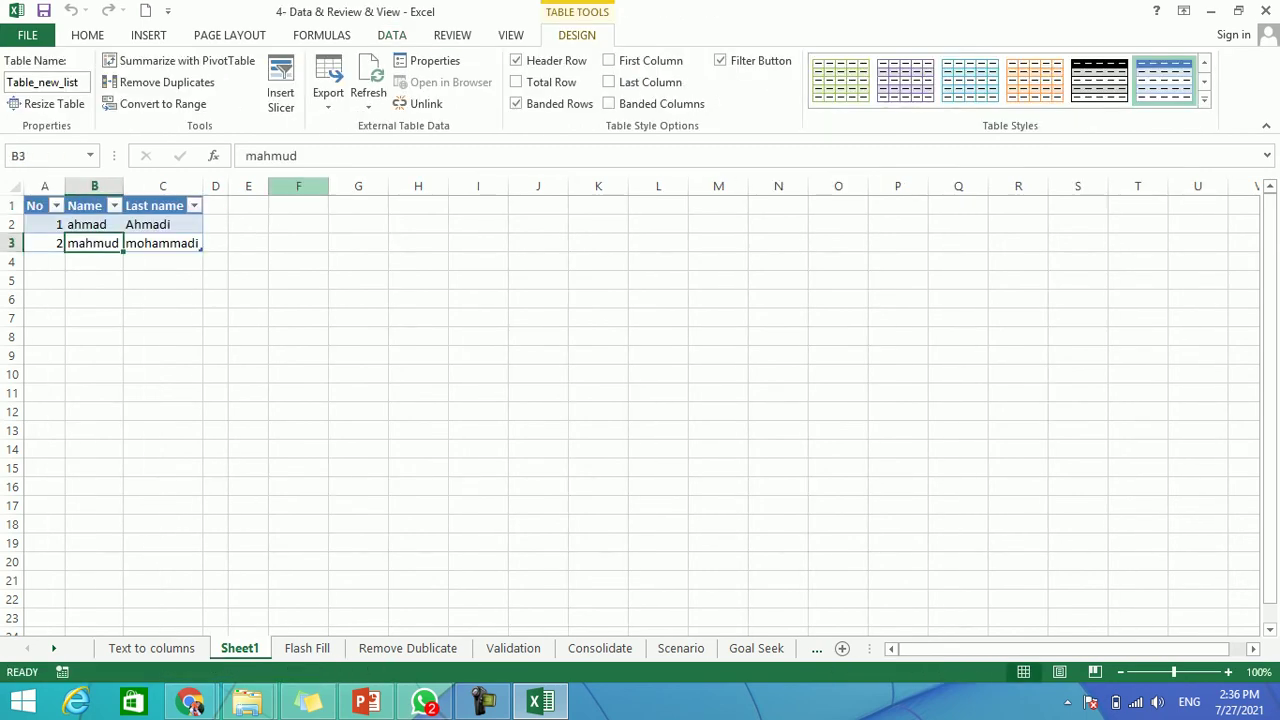
click(1210, 11)
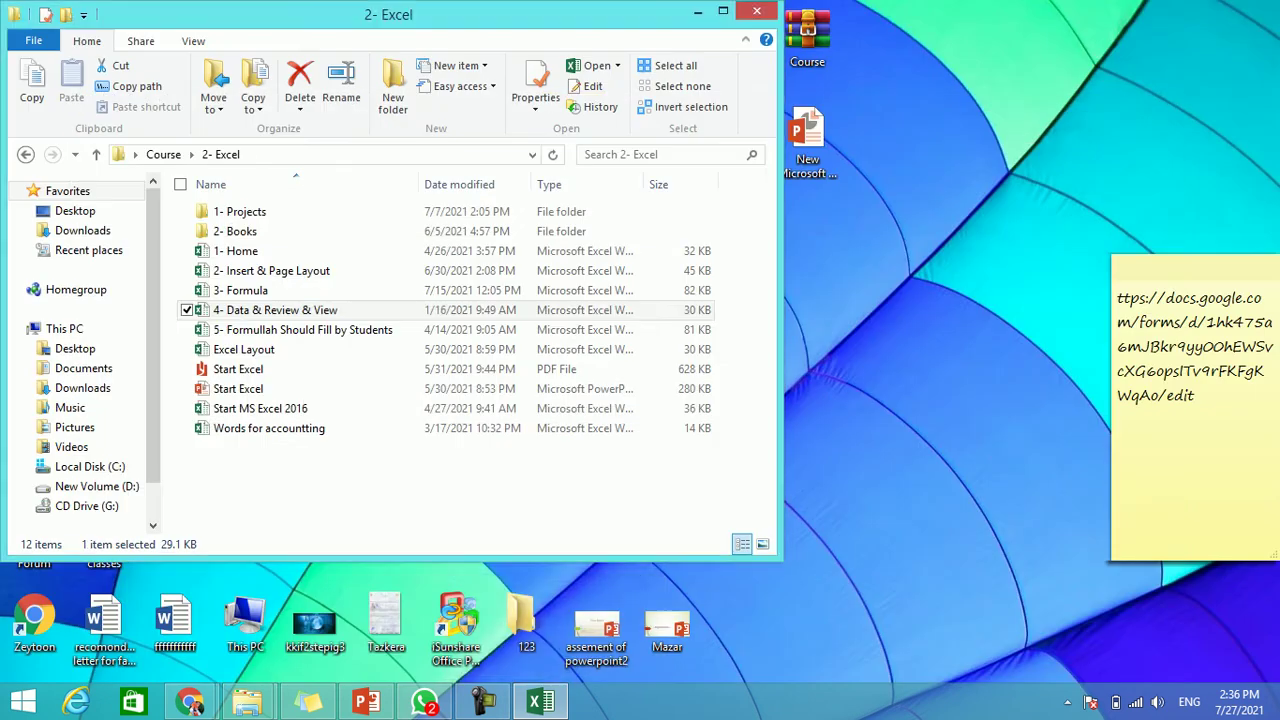
click(757, 11)
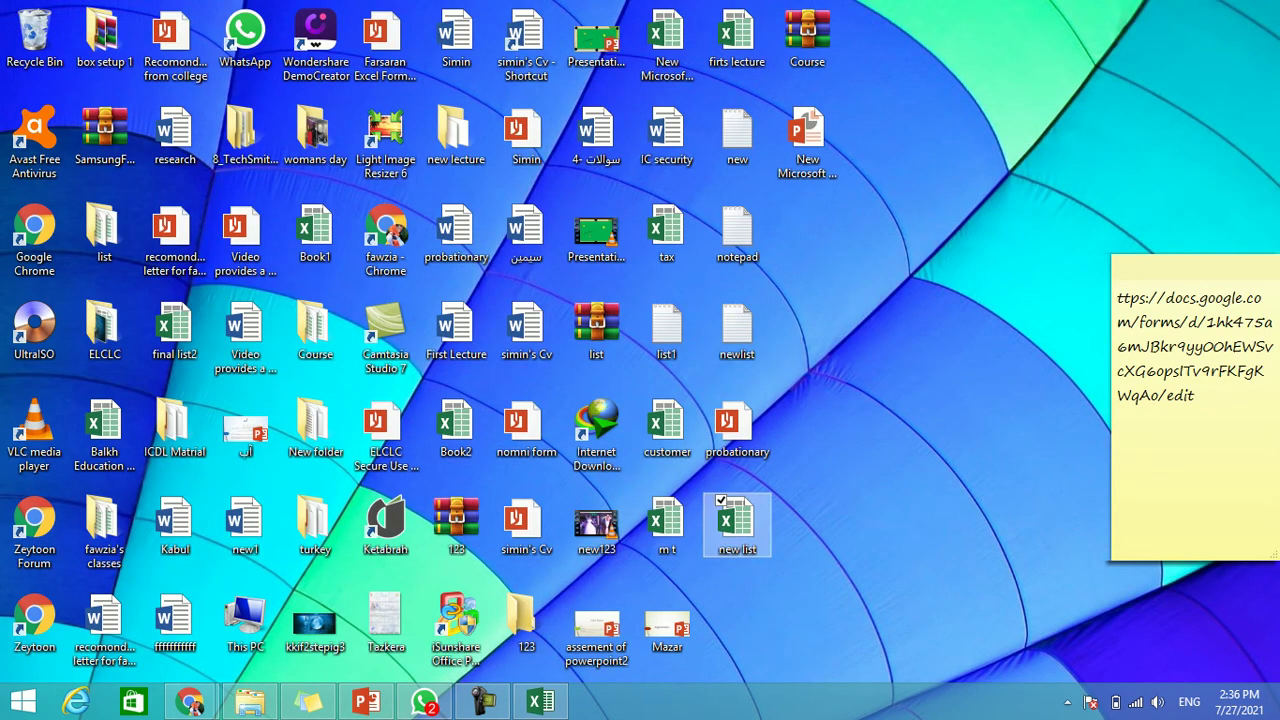
click(540, 702)
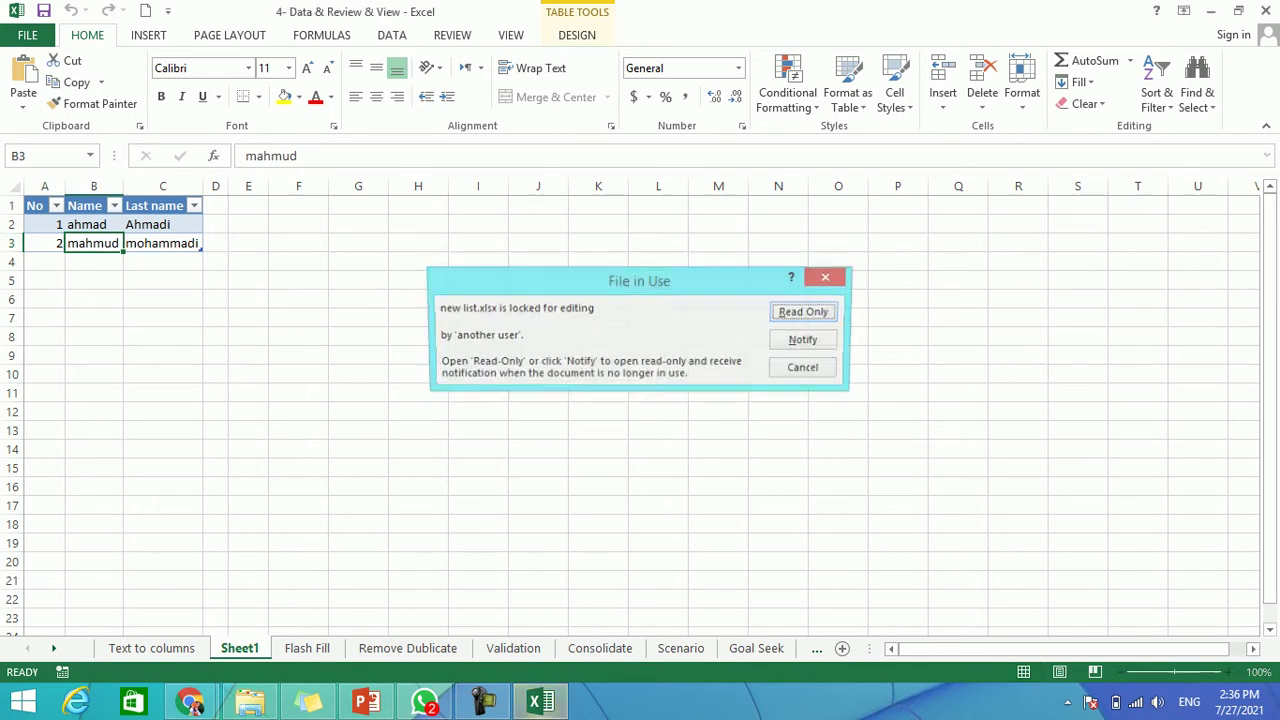
Open 'new list' read-only and enter a third person in row 4: number 3, first and last name.
key(Return)
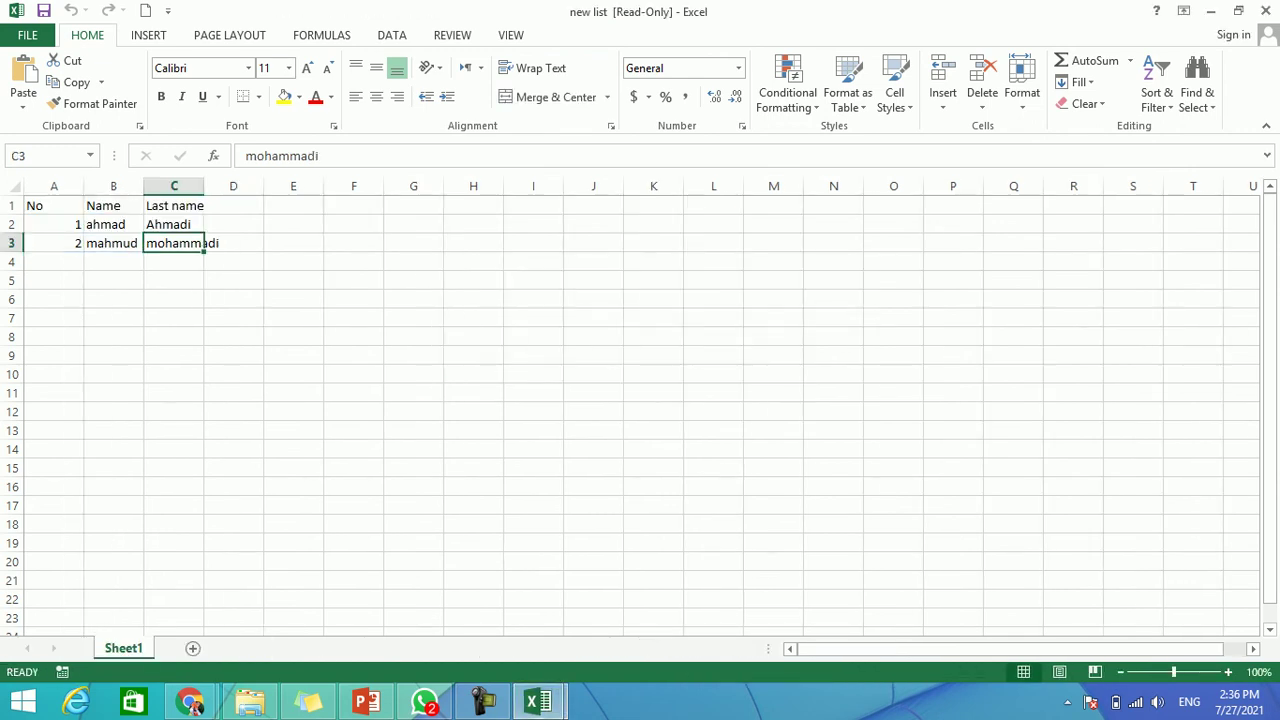
click(53, 261)
text(3)
key(Tab)
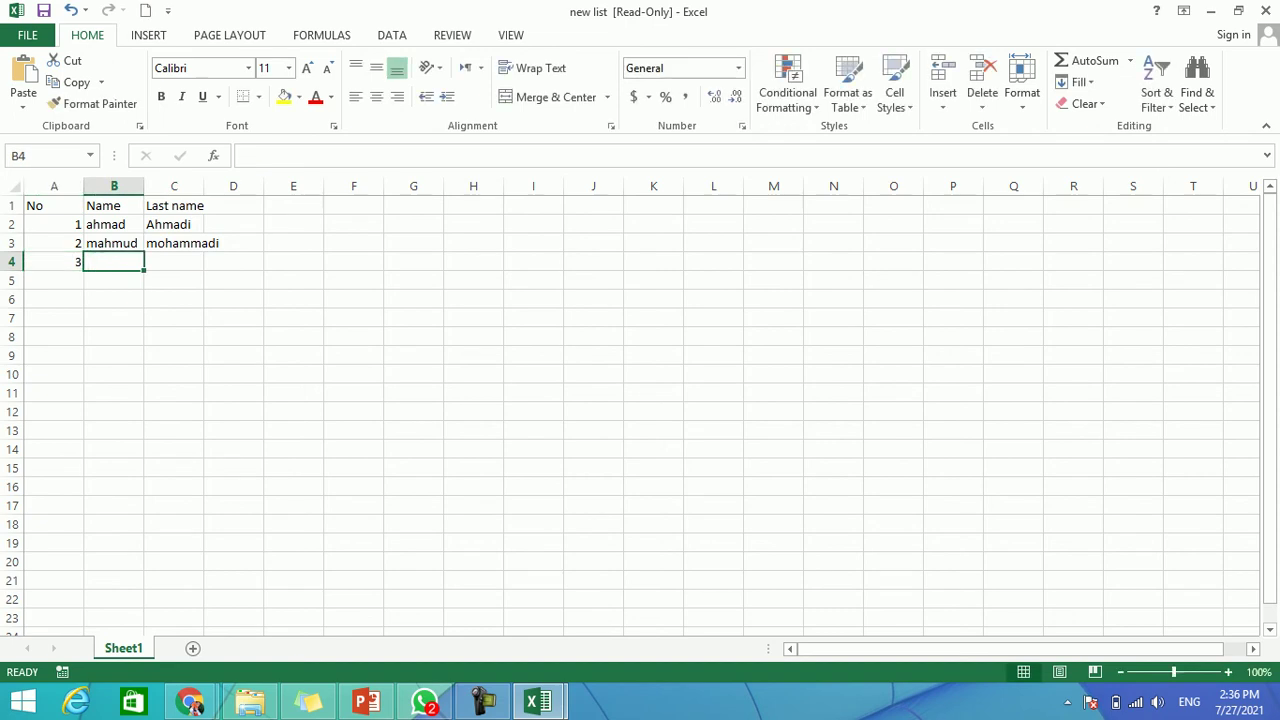
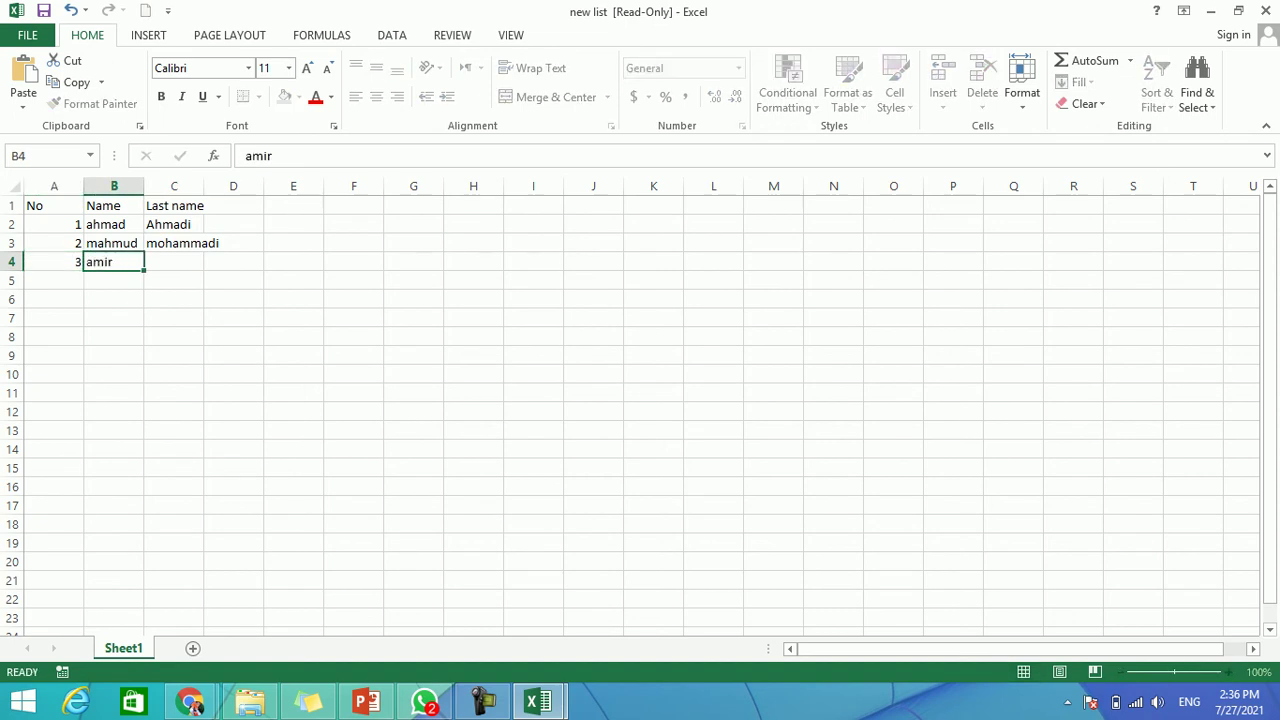
key(Tab)
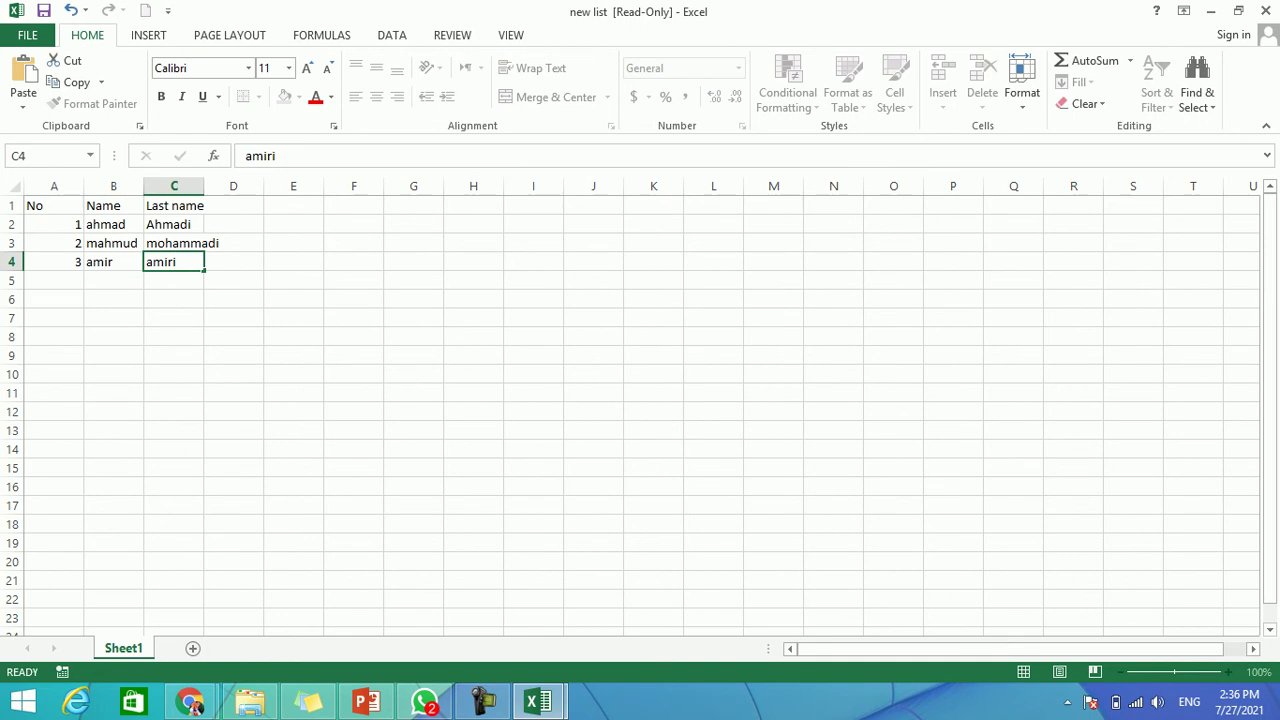
Attempt to save, back out of Save As, and switch to the 4- Data & Review & View workbook.
key(ctrl+s)
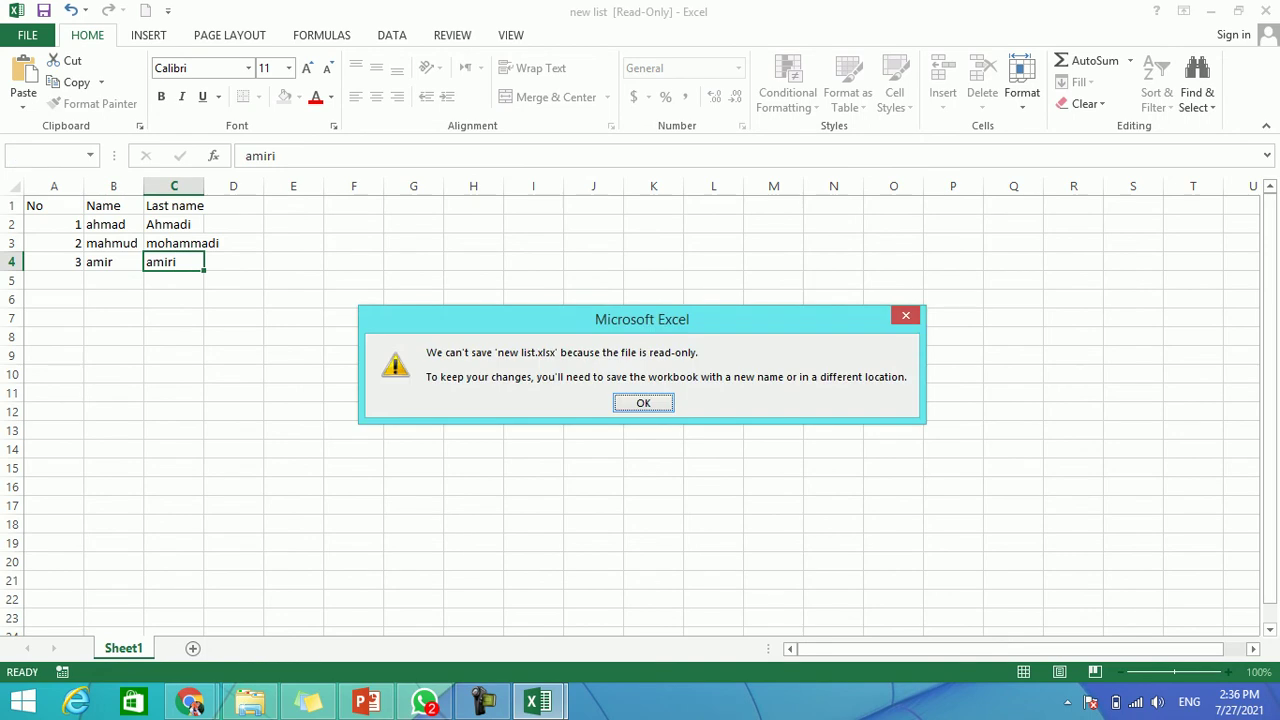
key(Return)
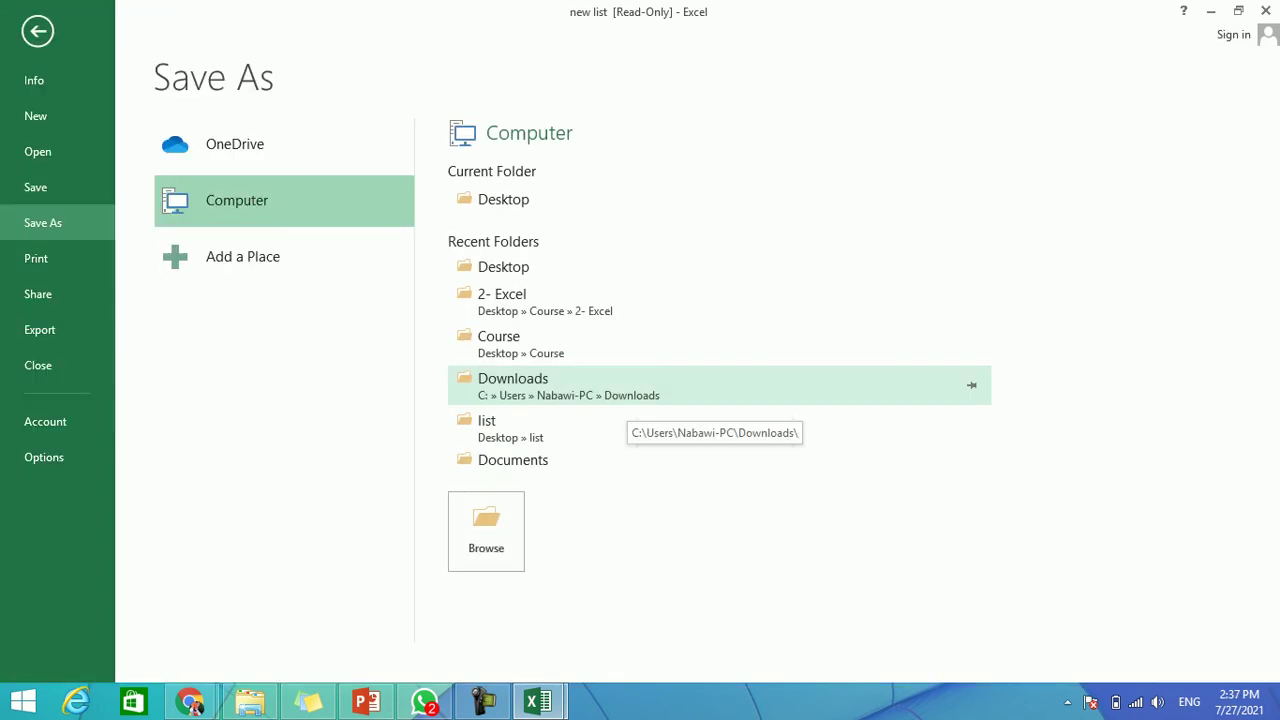
click(37, 31)
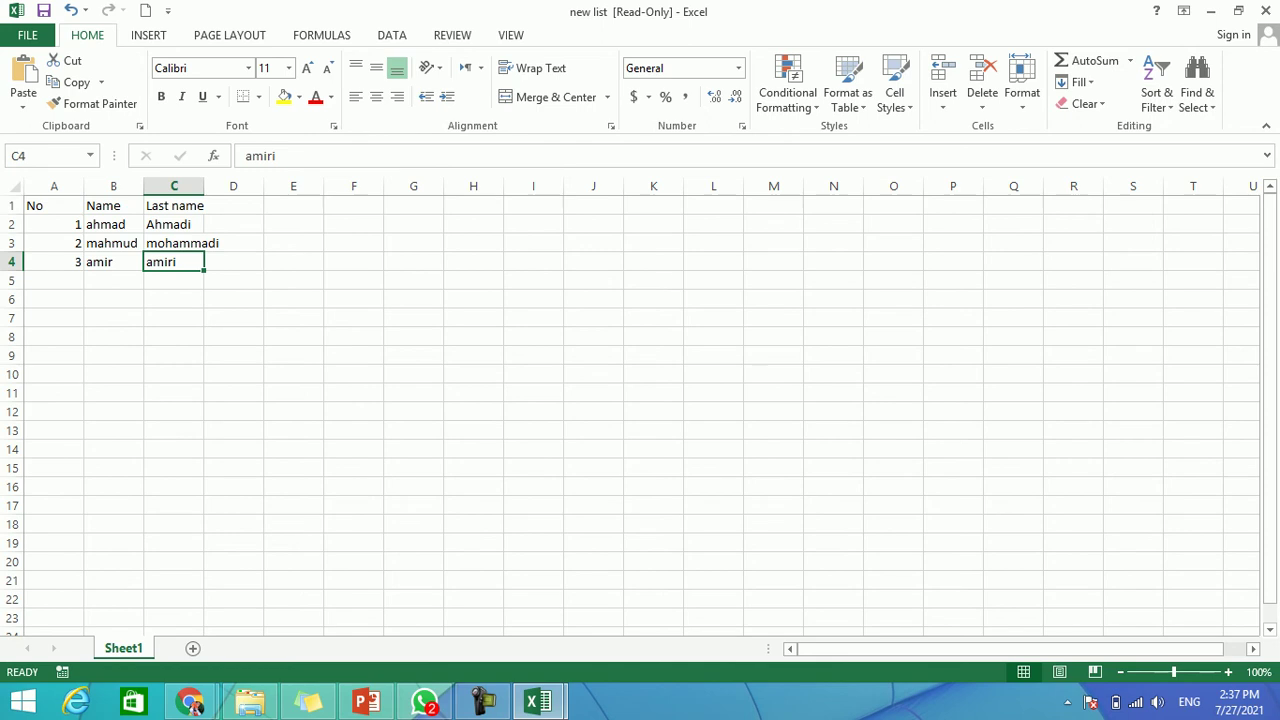
click(538, 702)
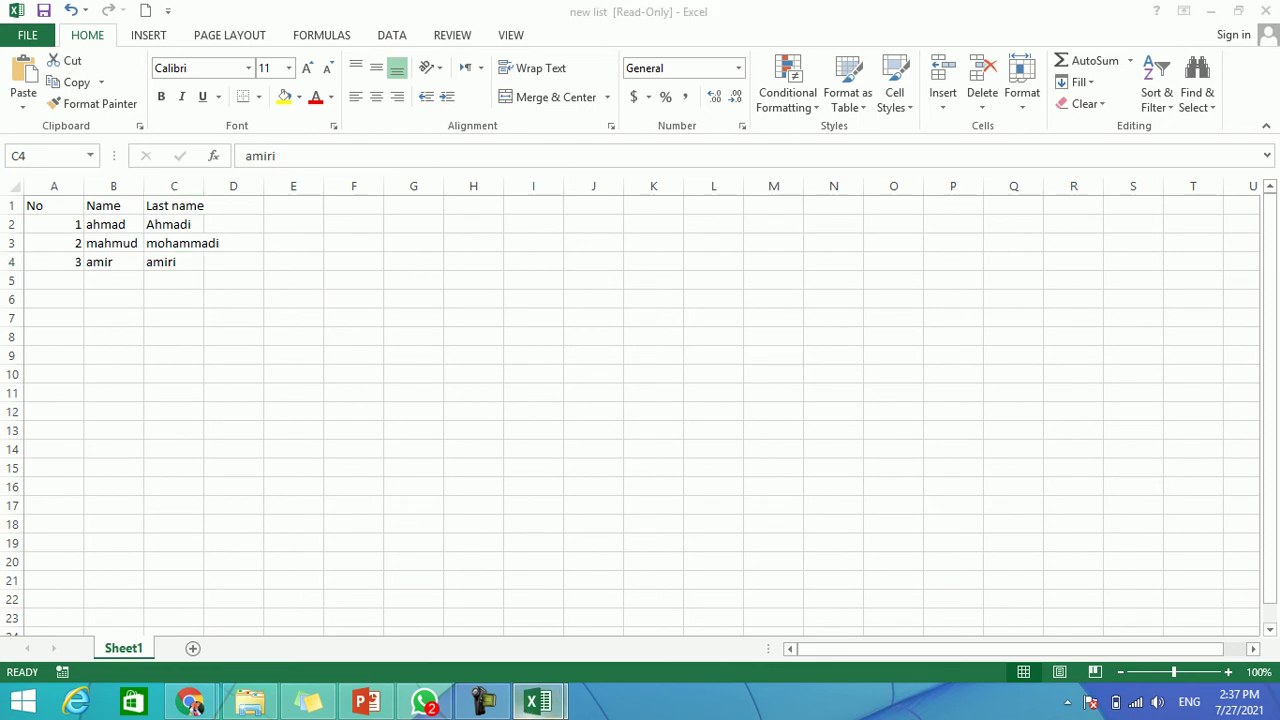
click(437, 595)
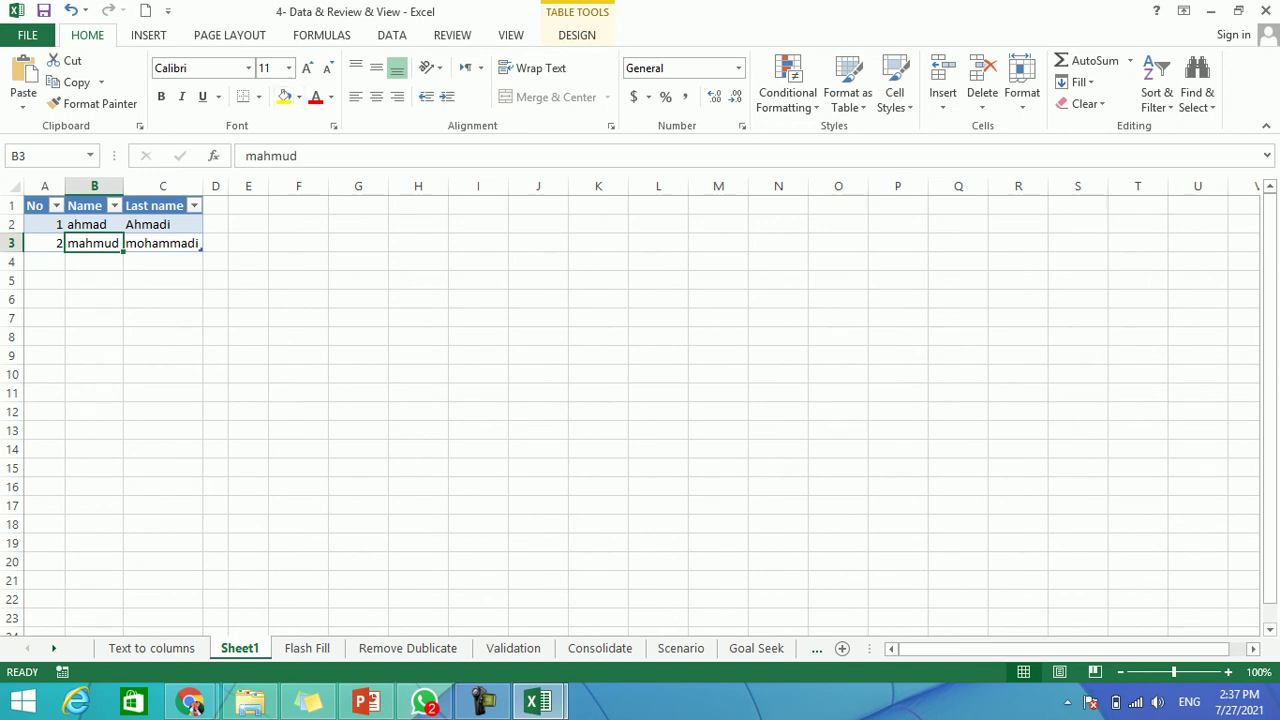
Refresh the imported No/Name/Last name table from the Data tab's Refresh All menu.
click(391, 35)
click(288, 100)
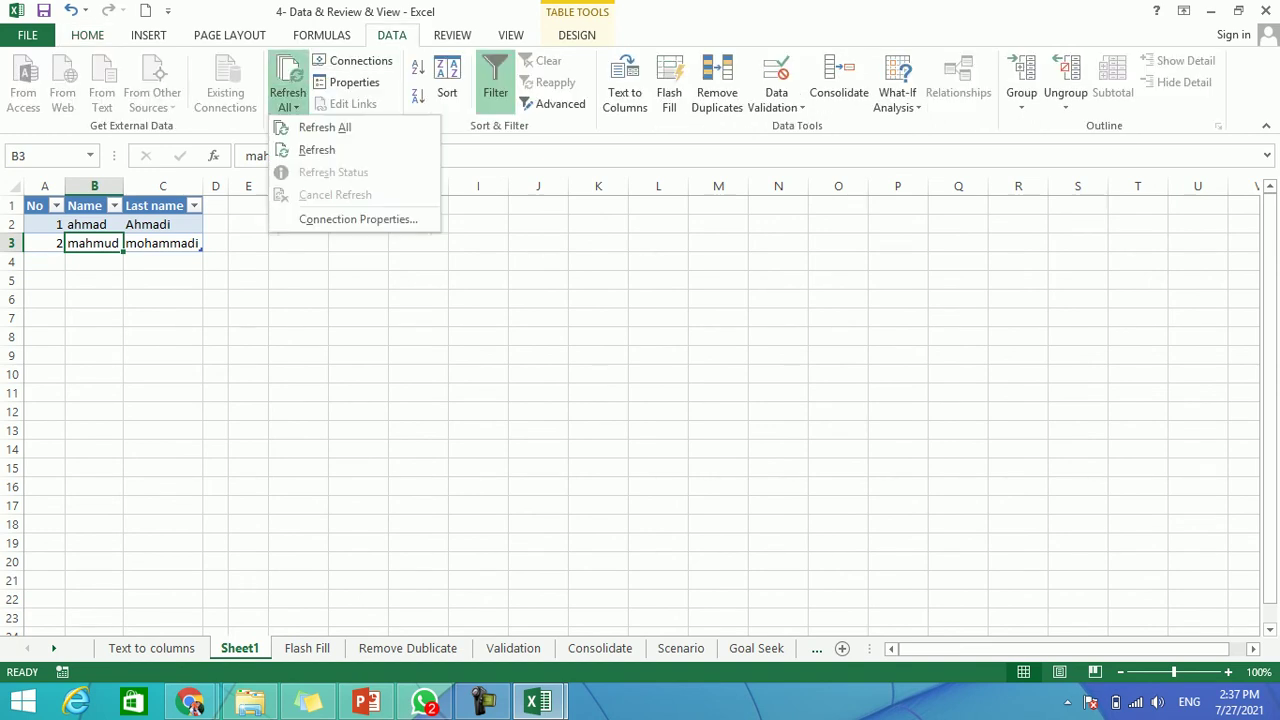
click(317, 150)
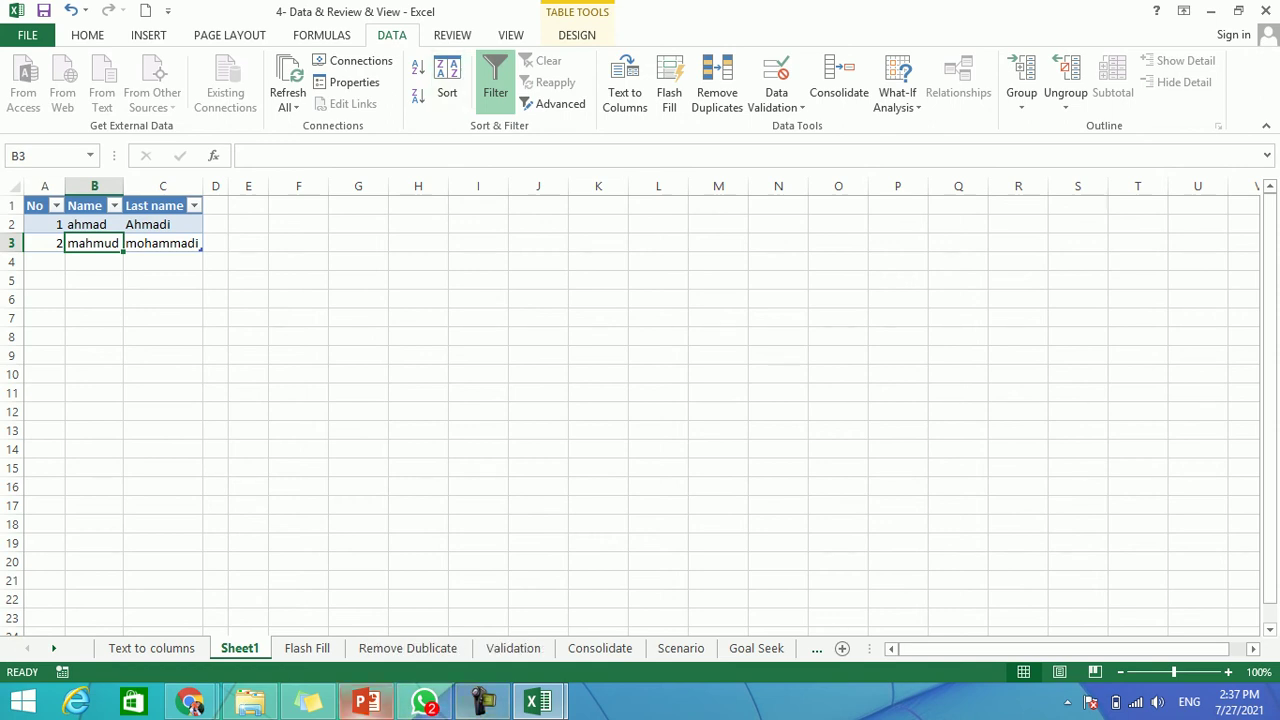
Look through the Text to columns and Flash Fill sheets, then return to Sheet1.
click(152, 648)
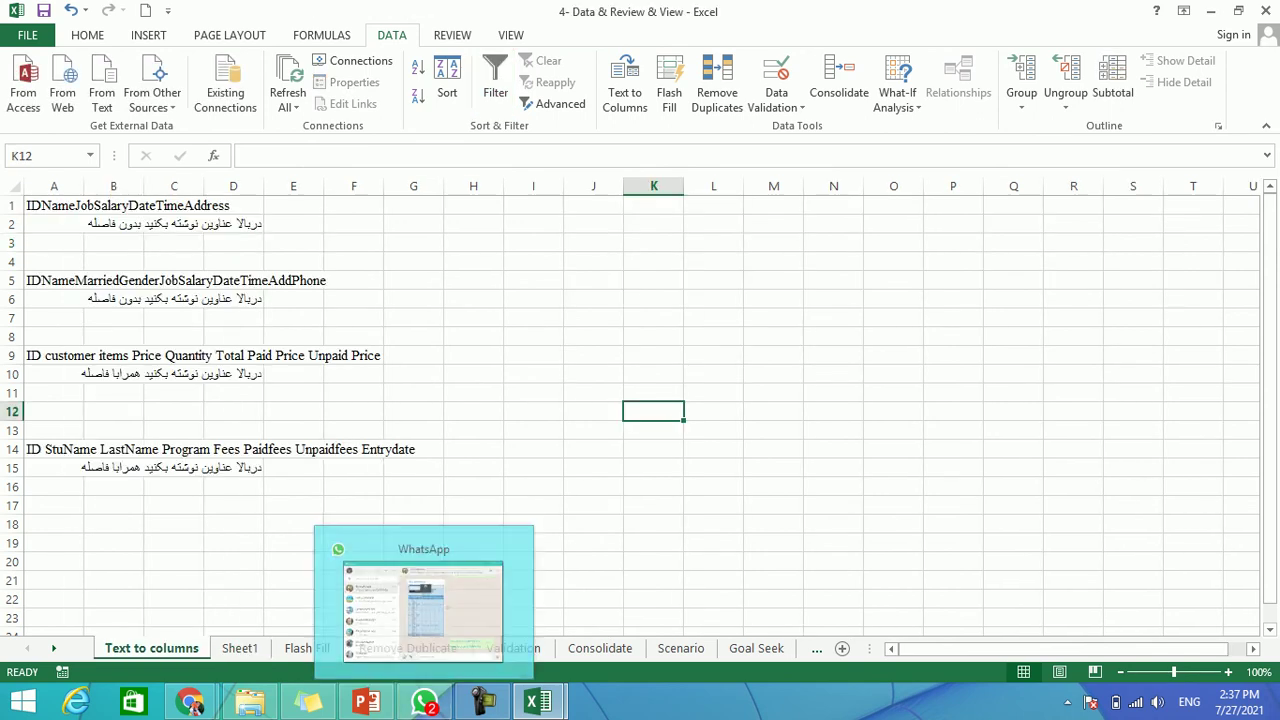
mouse_move(308, 702)
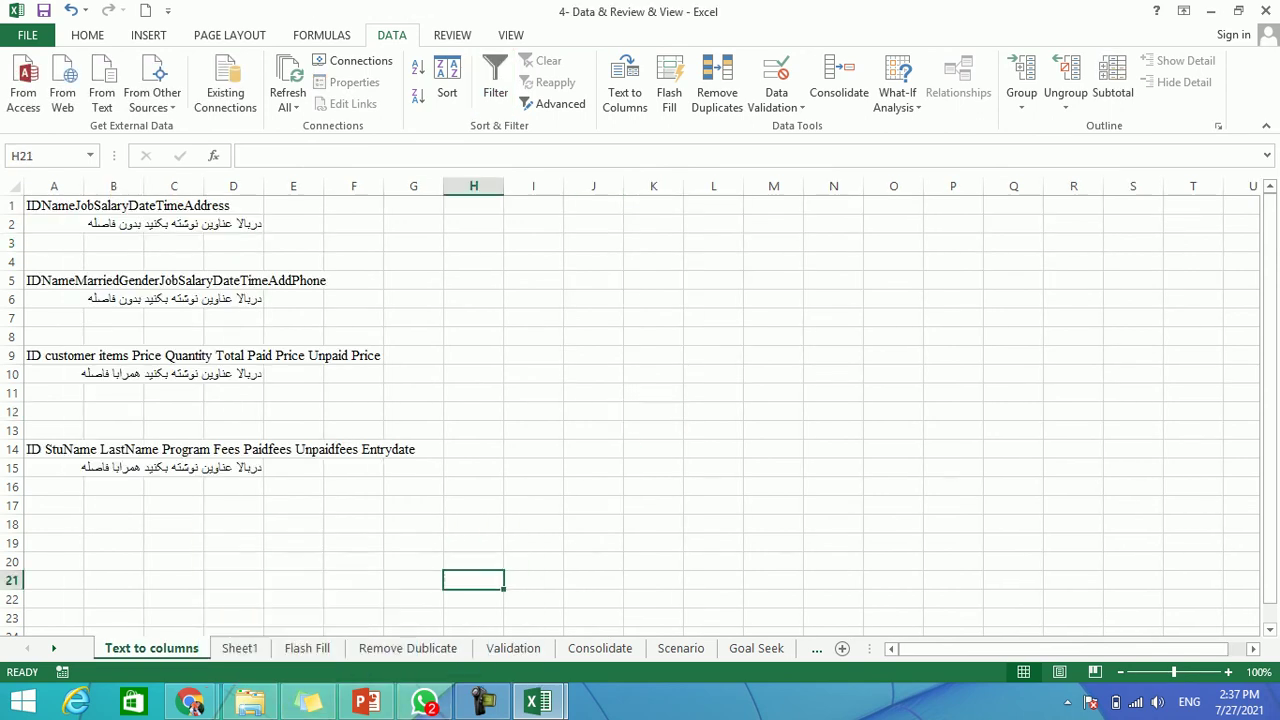
click(307, 648)
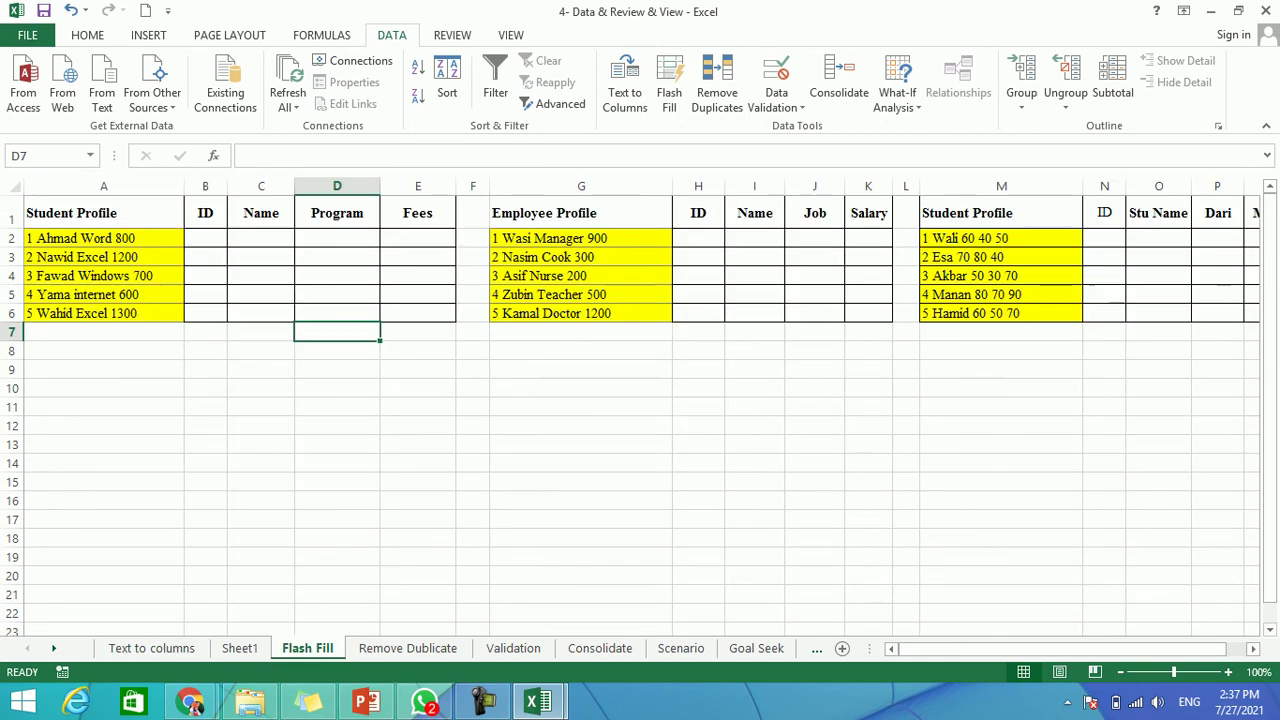
click(239, 648)
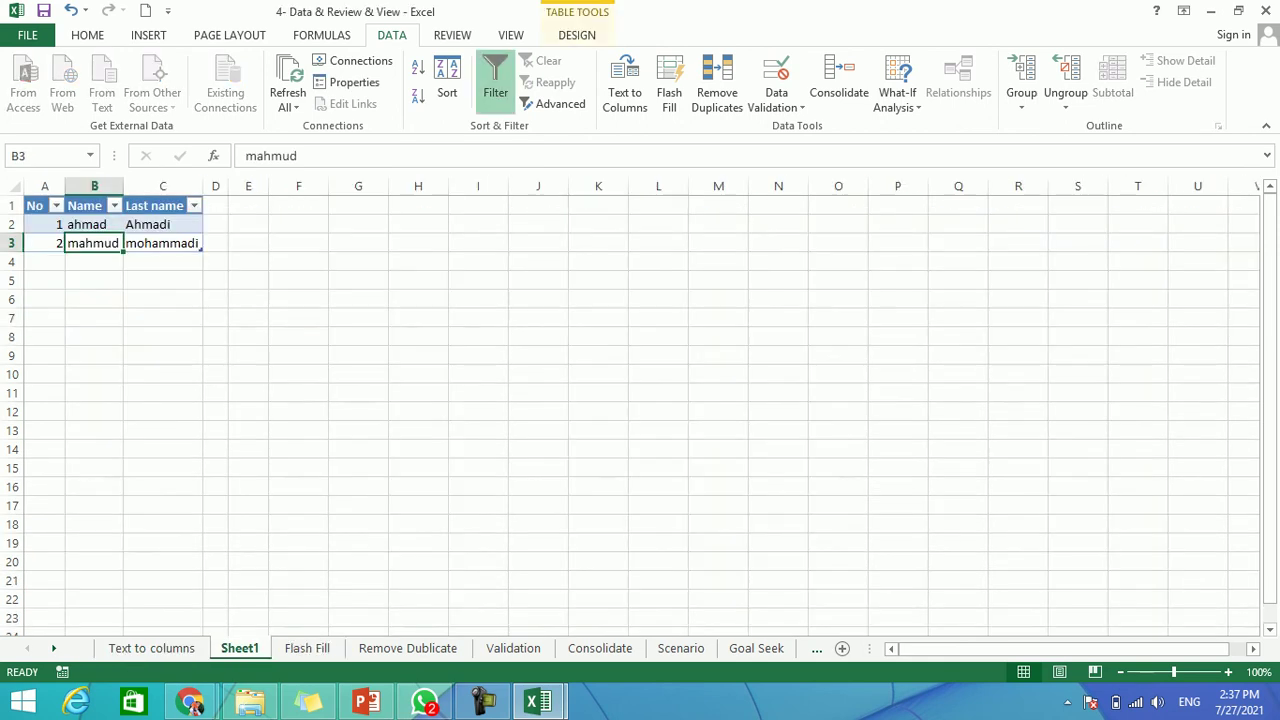
On Remove Dublicate, sort the ID–Mobile table by Name A to Z, expanding the selection.
click(408, 648)
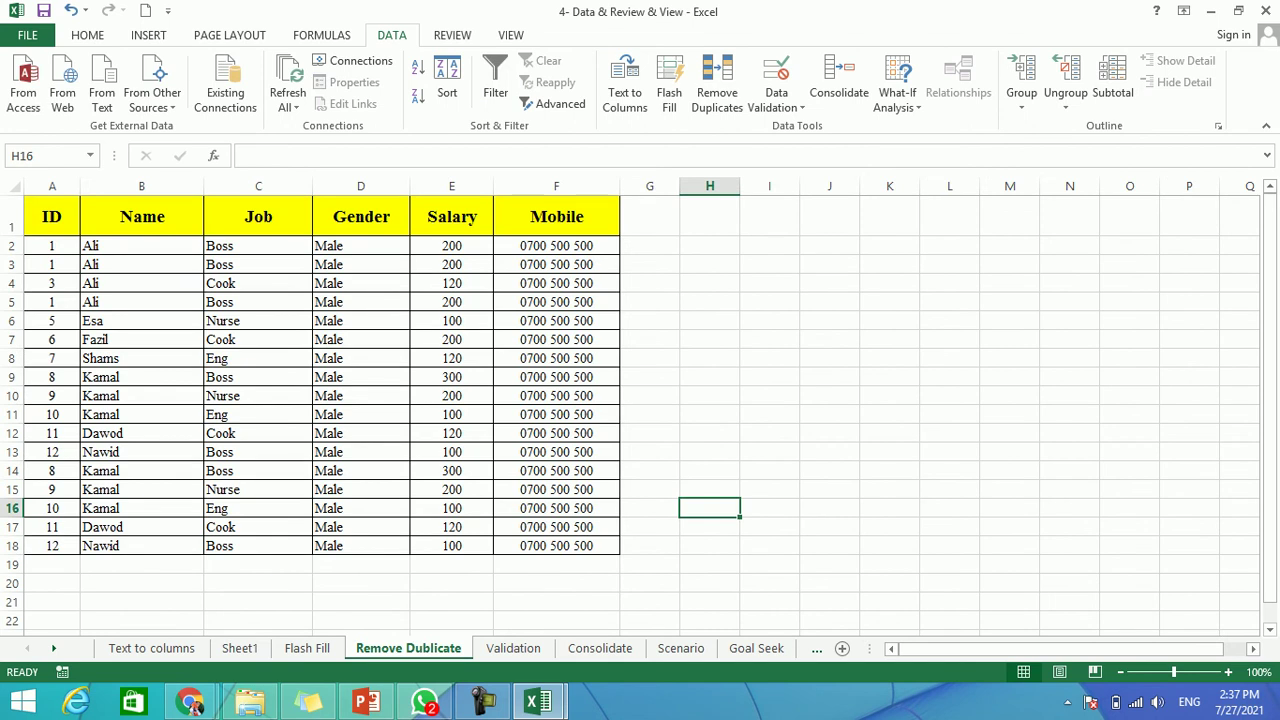
drag(142, 245, 142, 545)
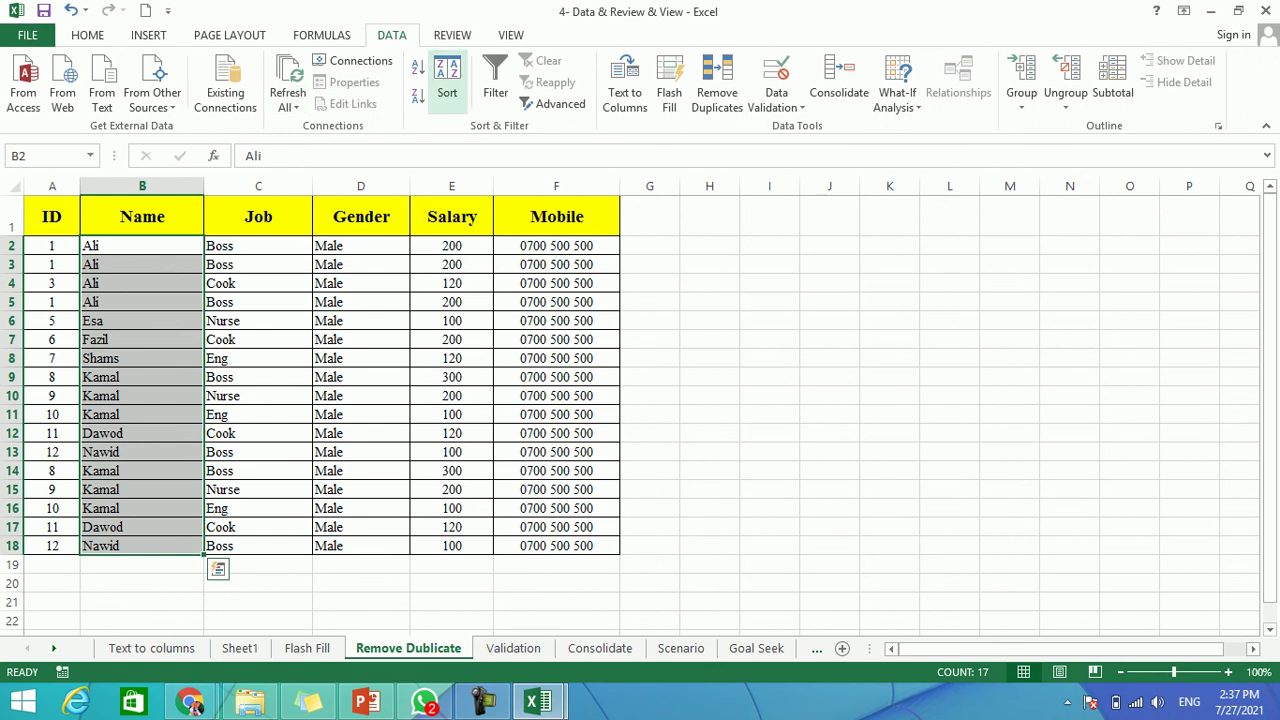
click(447, 82)
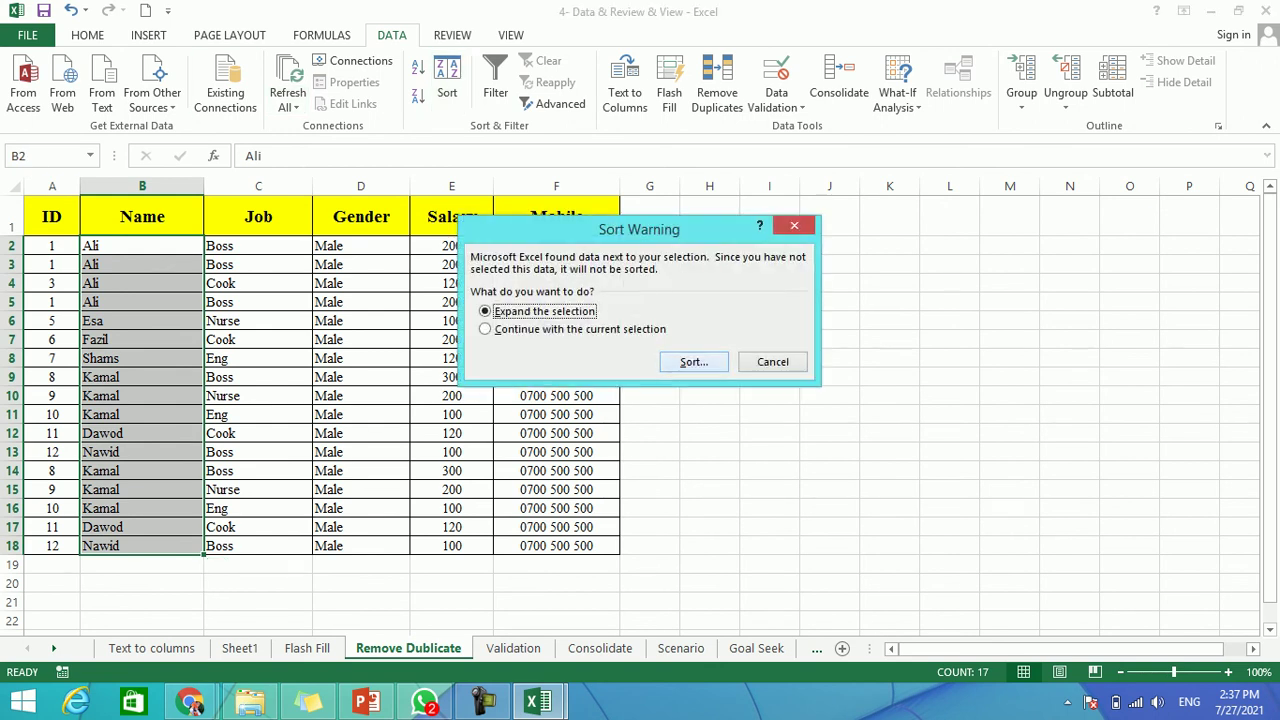
key(Return)
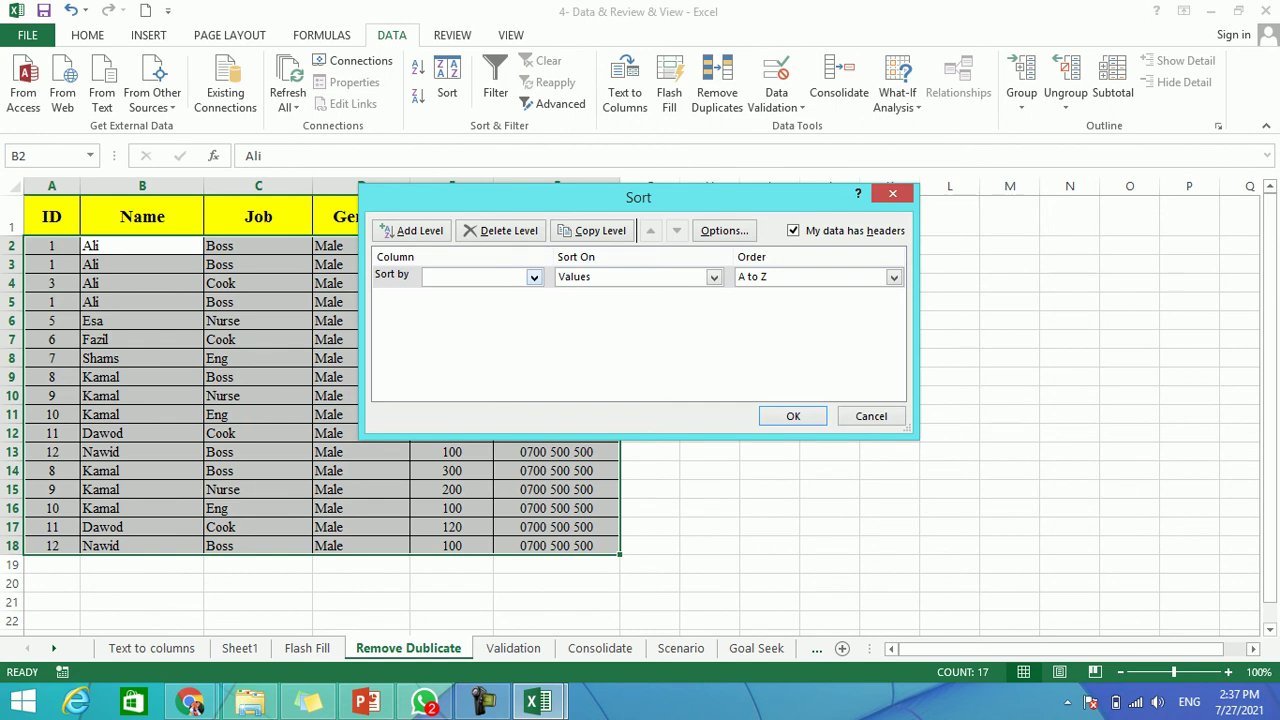
click(533, 277)
key(Return)
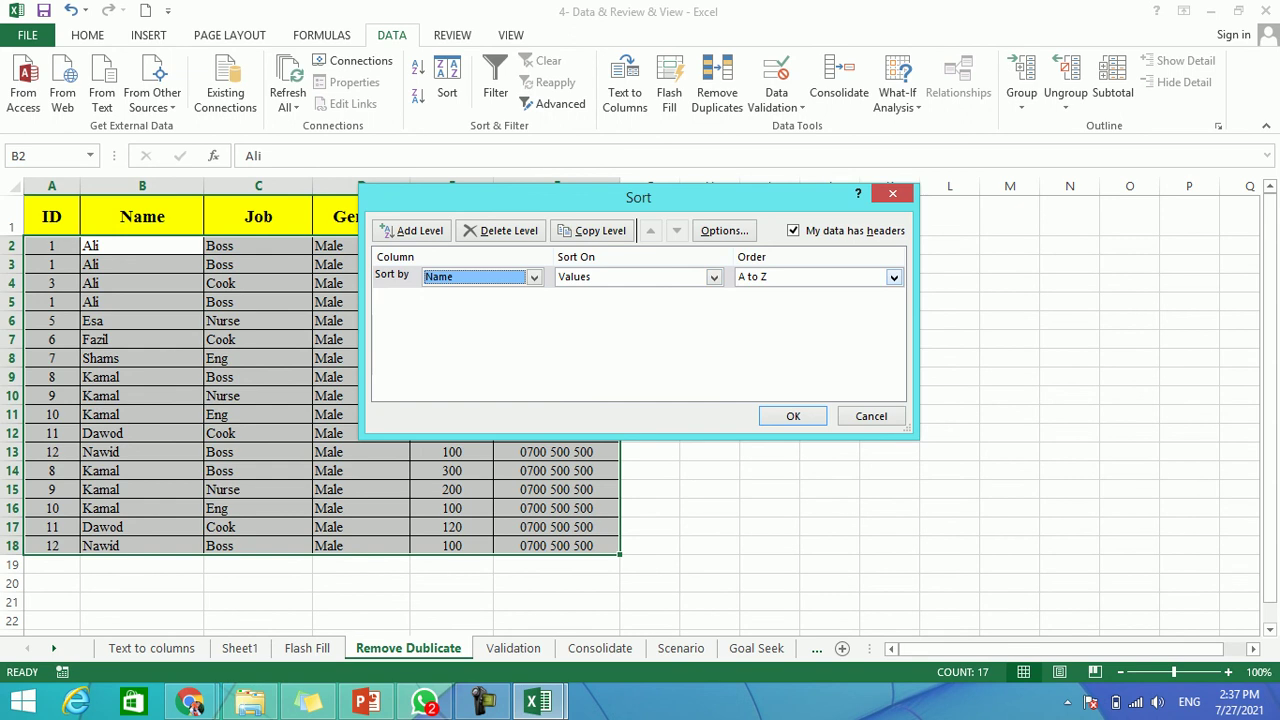
key(Return)
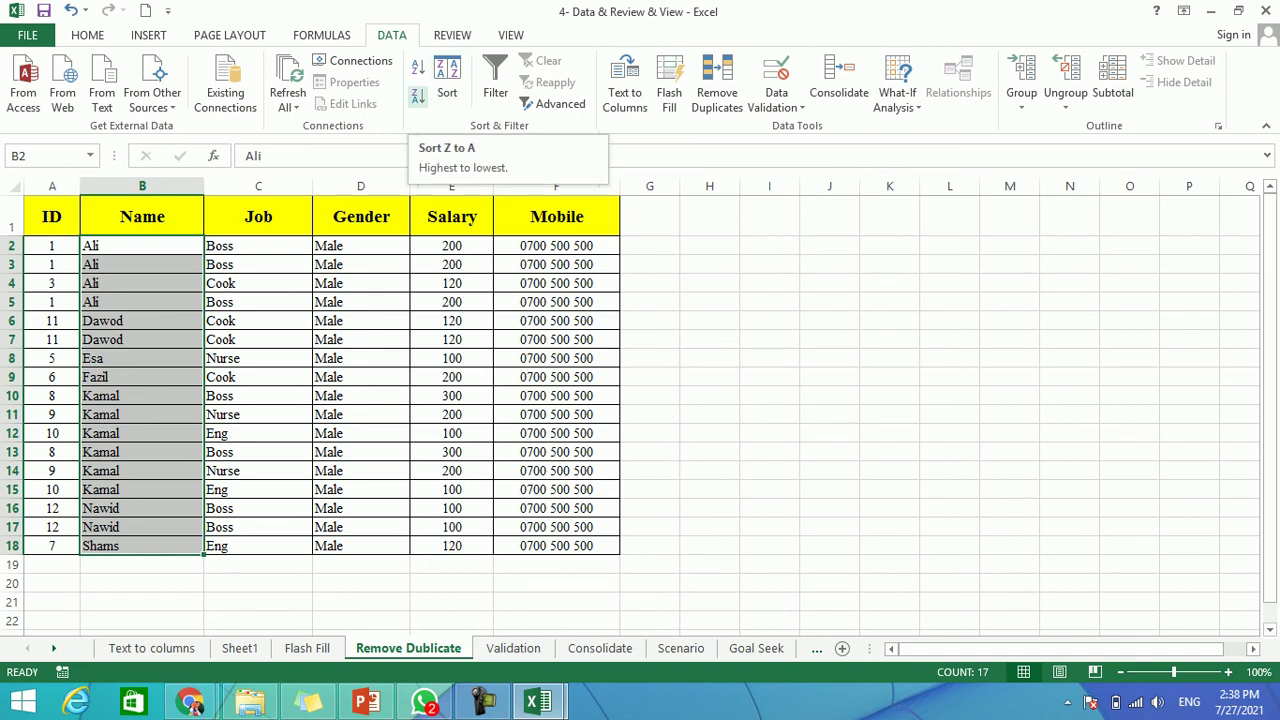
Toggle filtering on and off, then try the Name filter and cancel without applying.
click(495, 80)
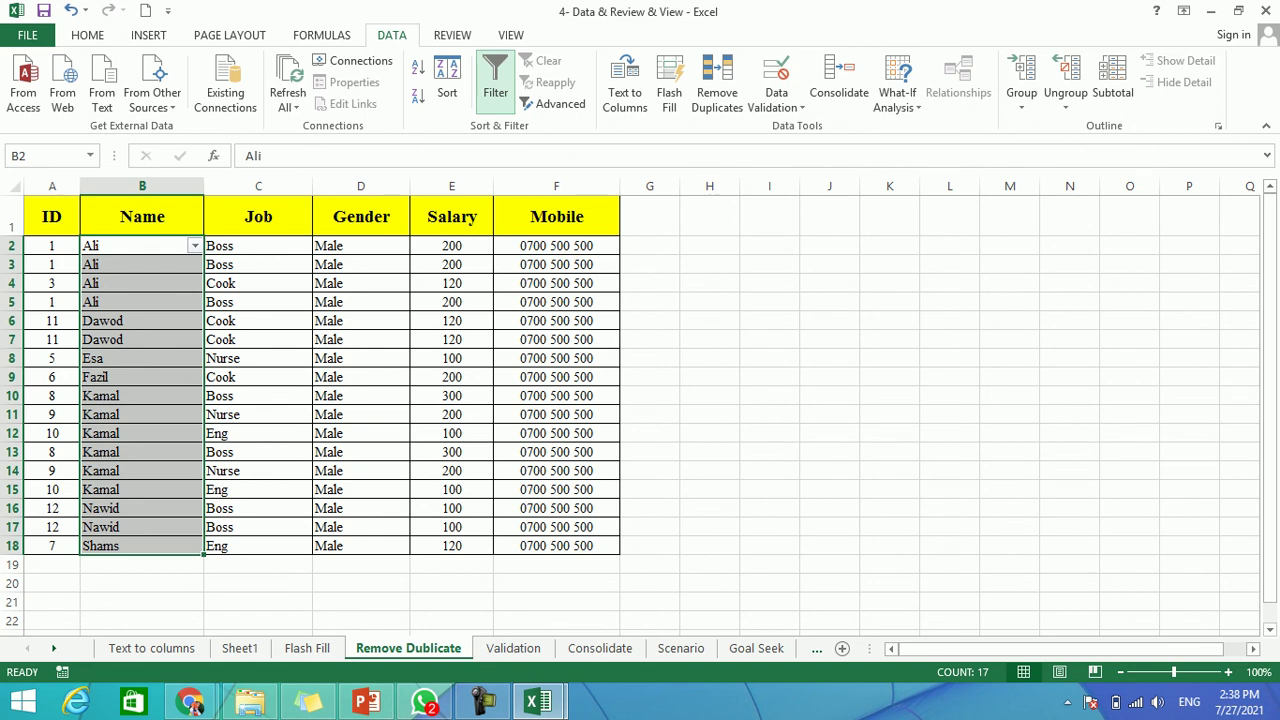
click(495, 80)
click(495, 80)
click(194, 245)
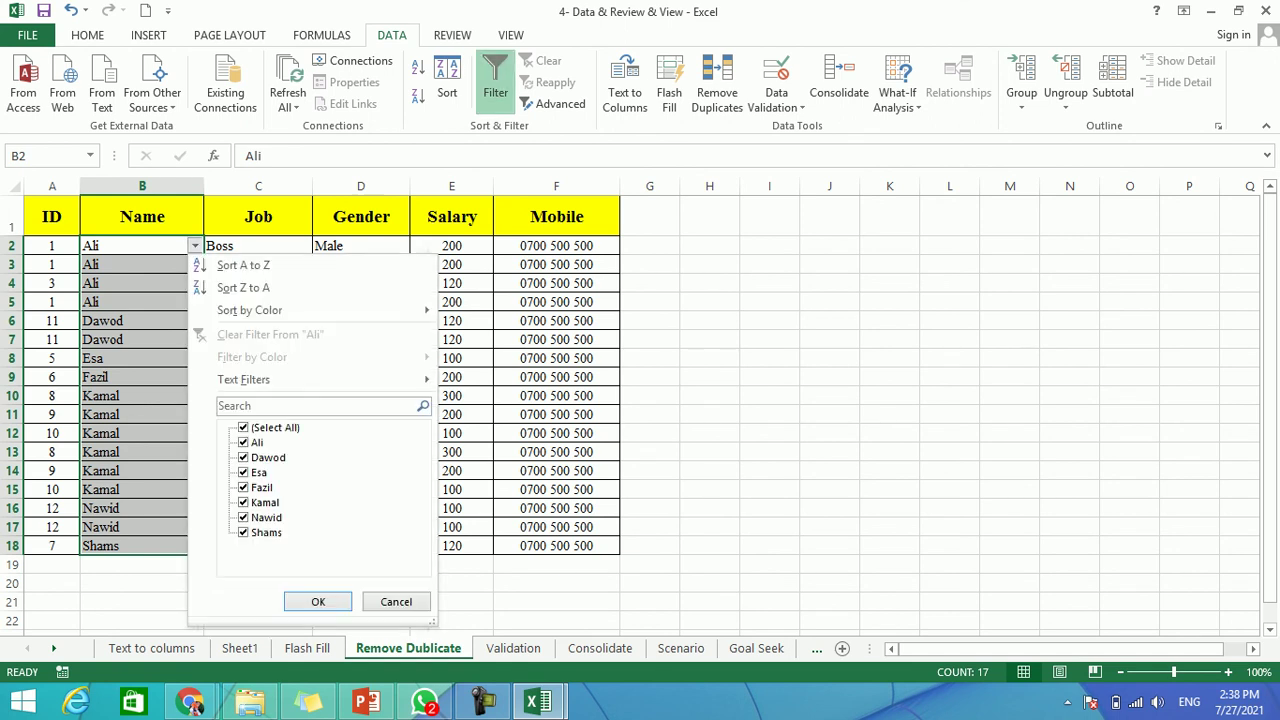
click(243, 442)
click(396, 601)
Add filter dropdowns to the whole staff table and filter Salary to show only 200.
drag(556, 216, 52, 545)
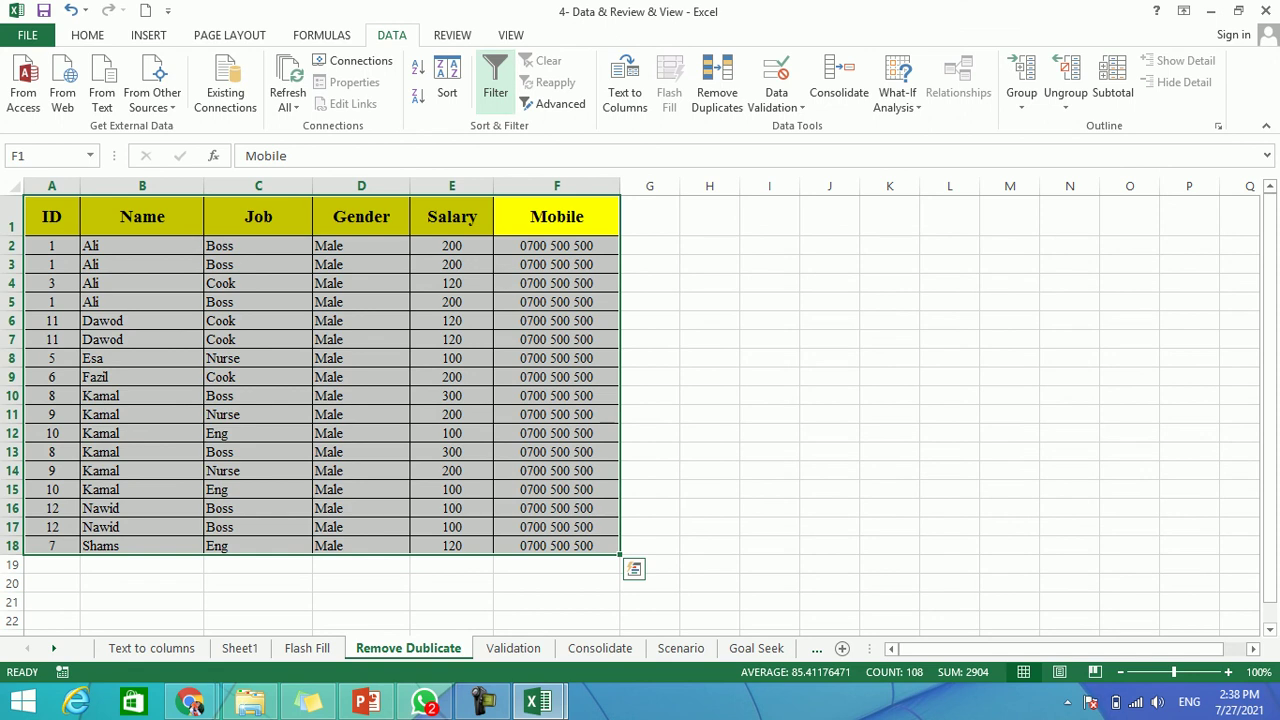
click(495, 80)
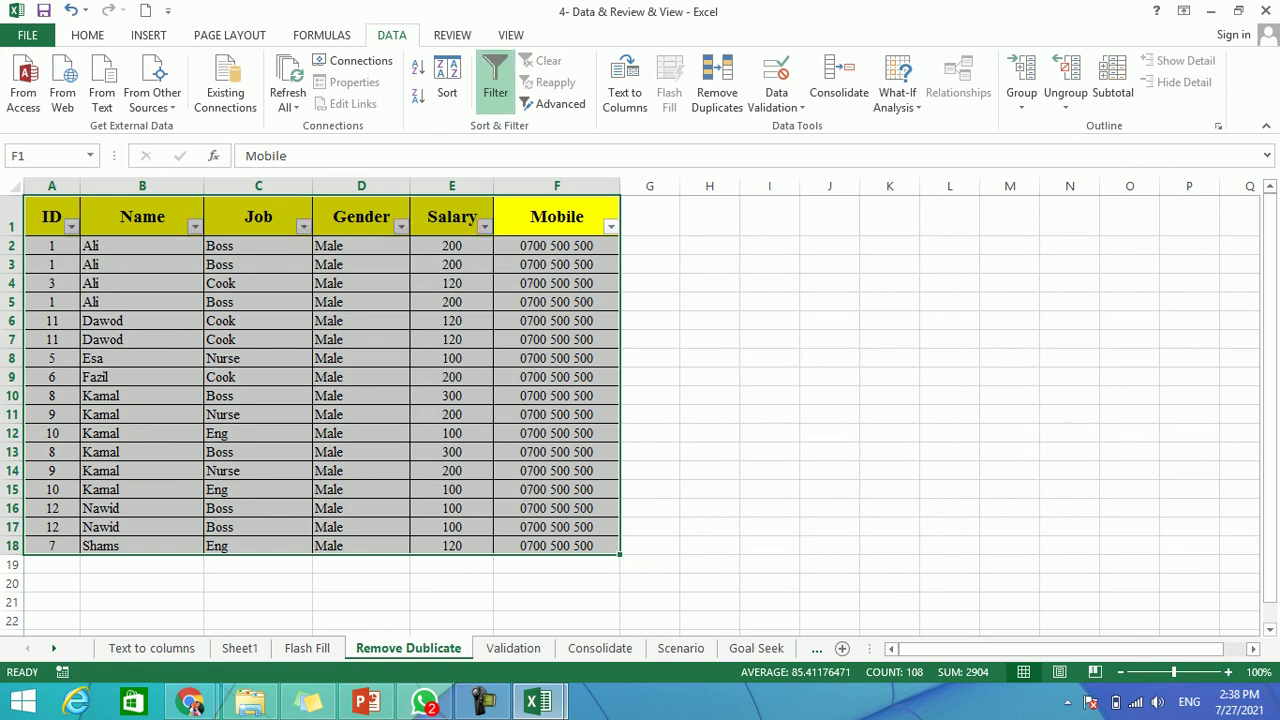
click(484, 226)
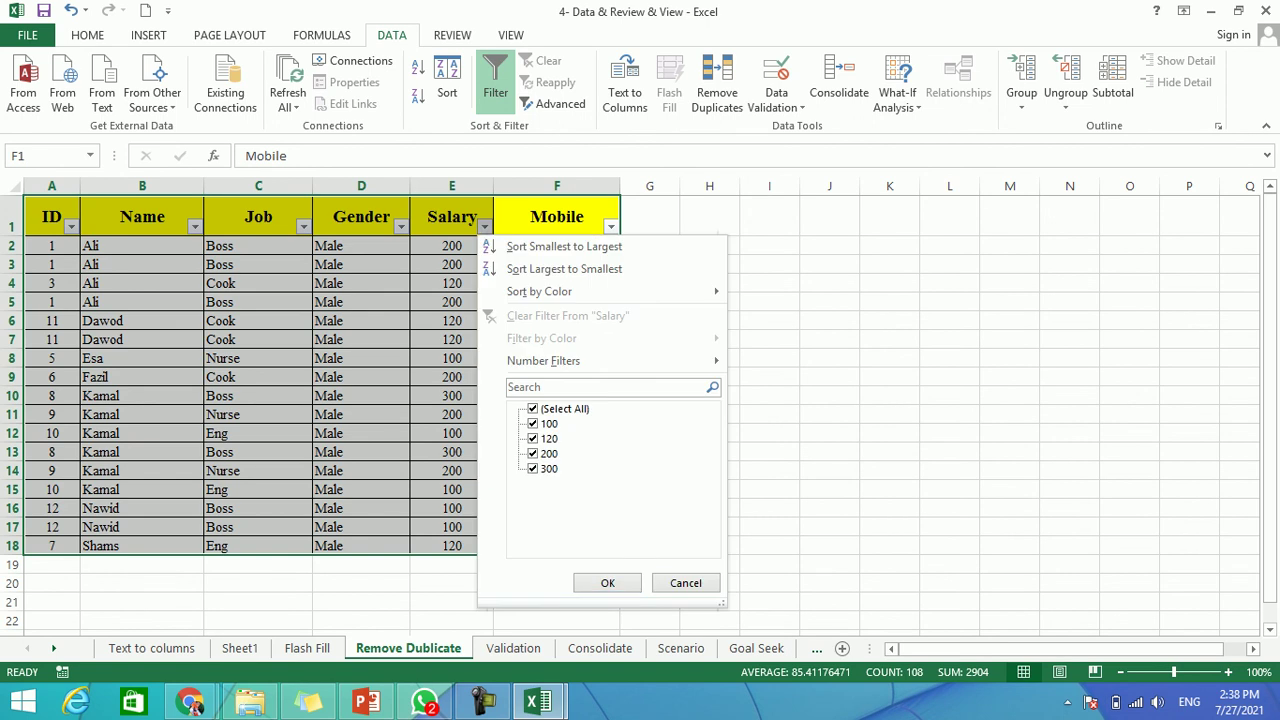
click(532, 468)
click(532, 438)
click(532, 423)
click(607, 583)
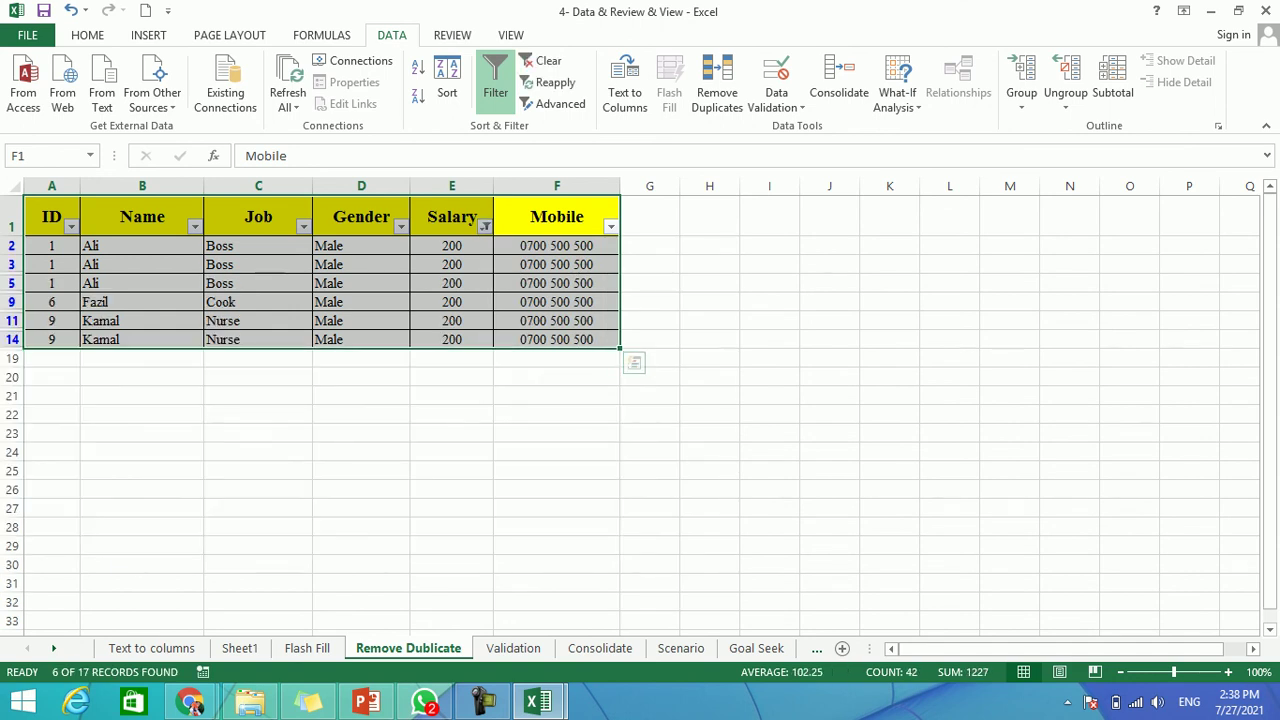
Clear the Salary filter so all 17 rows show, and close the Gender dropdown unchanged.
key(alt+a)
key(c)
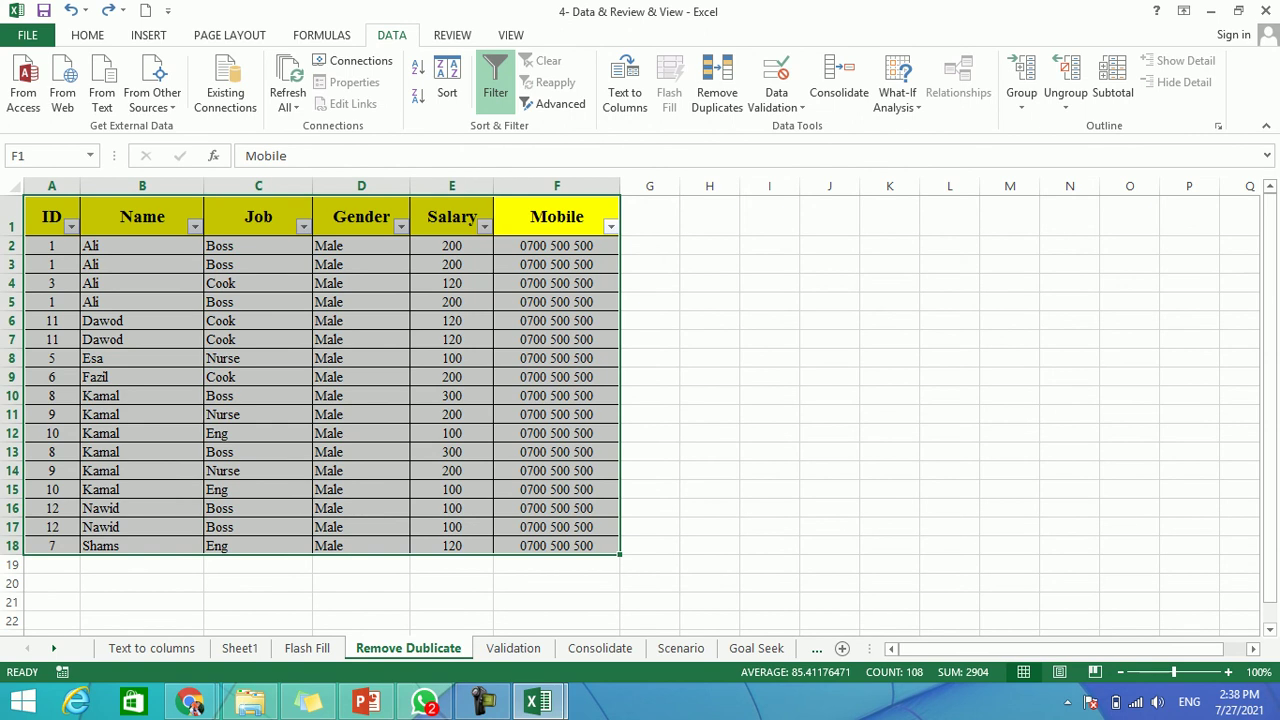
click(400, 226)
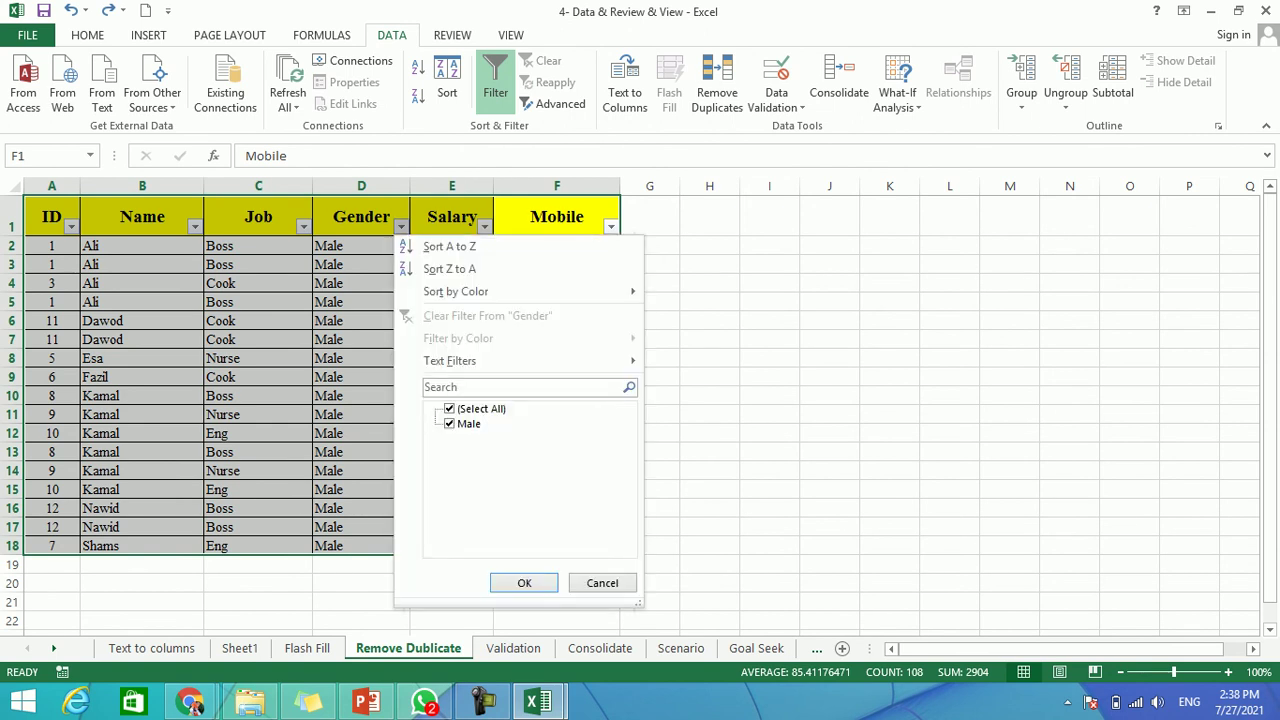
key(Escape)
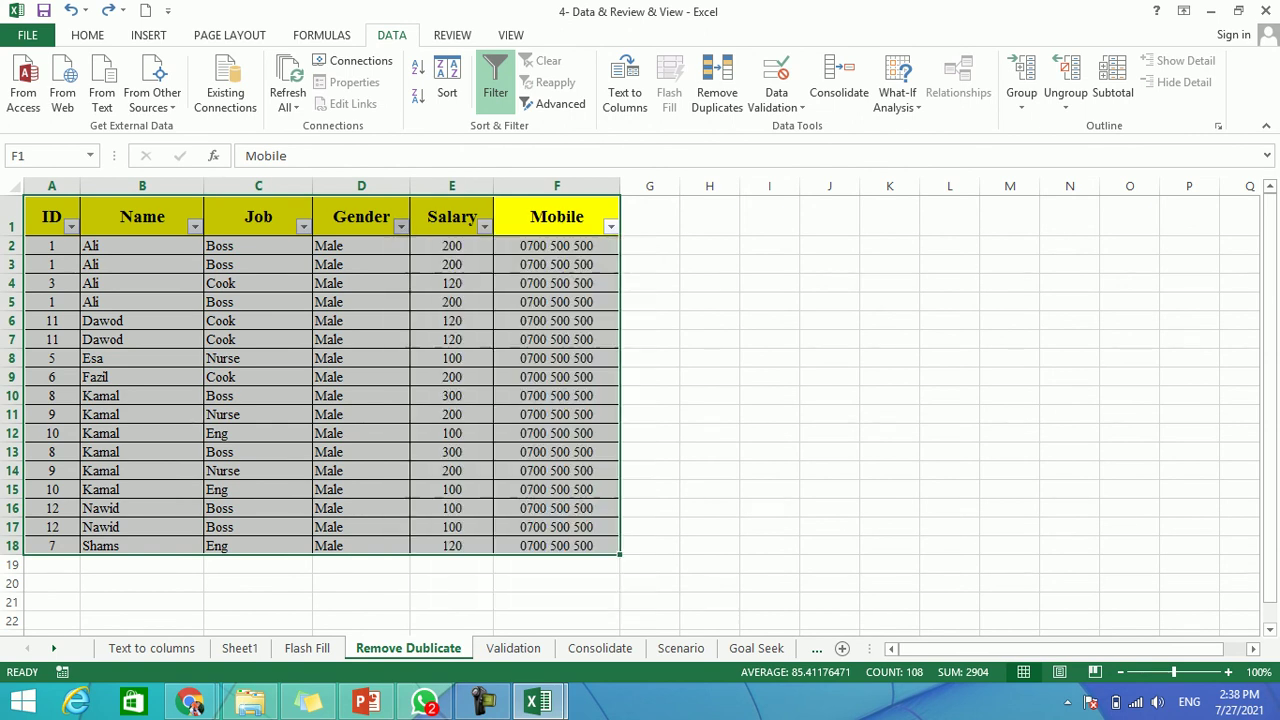